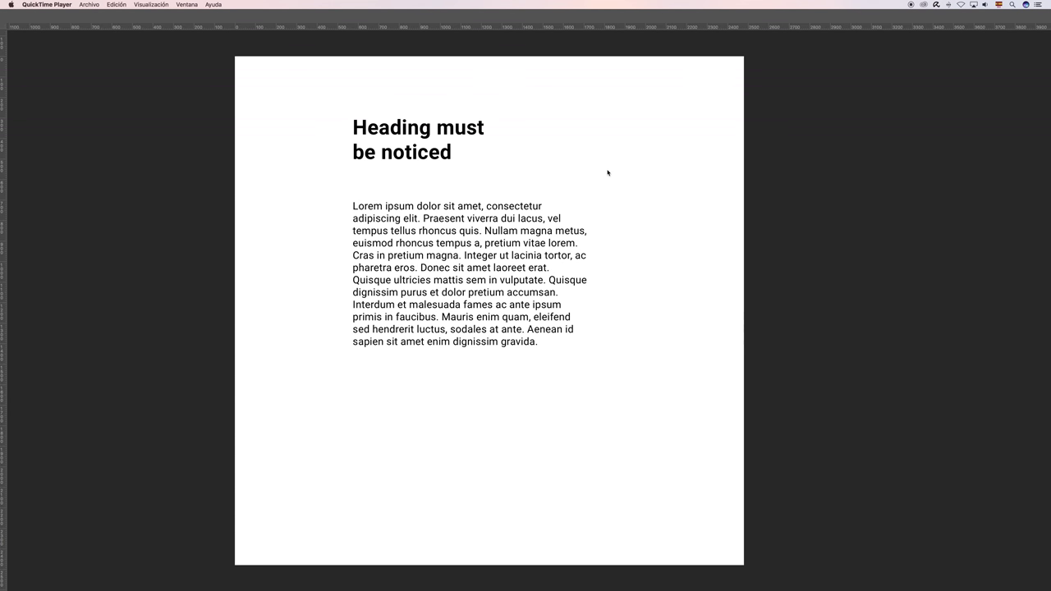
Bring Photoshop forward, then drag the heading down and the body paragraph up toward it
left_click(609, 172)
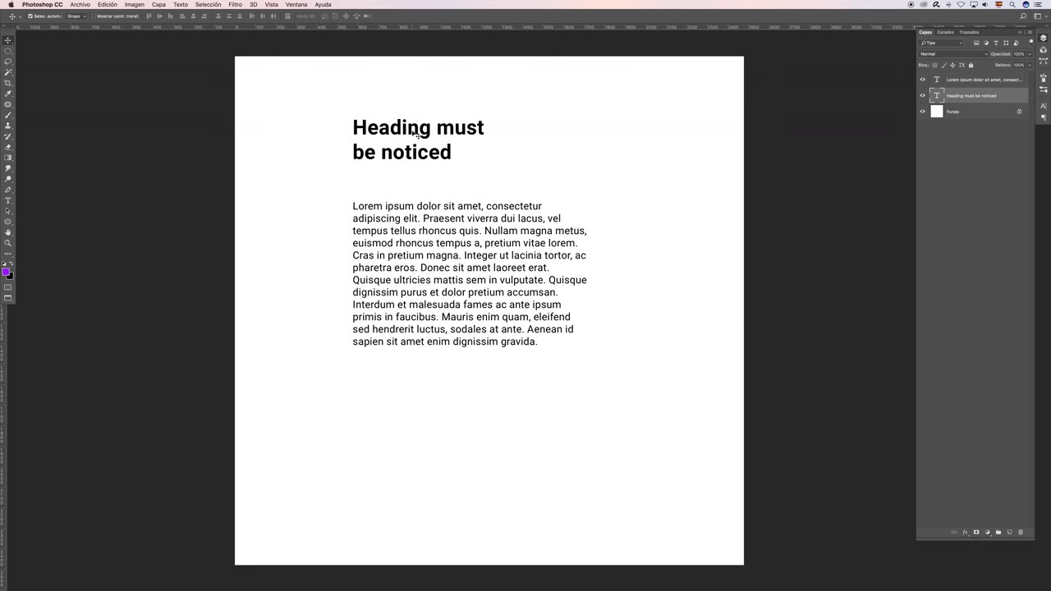
left_click_drag(416, 127, 416, 143)
left_click_drag(421, 212, 428, 195)
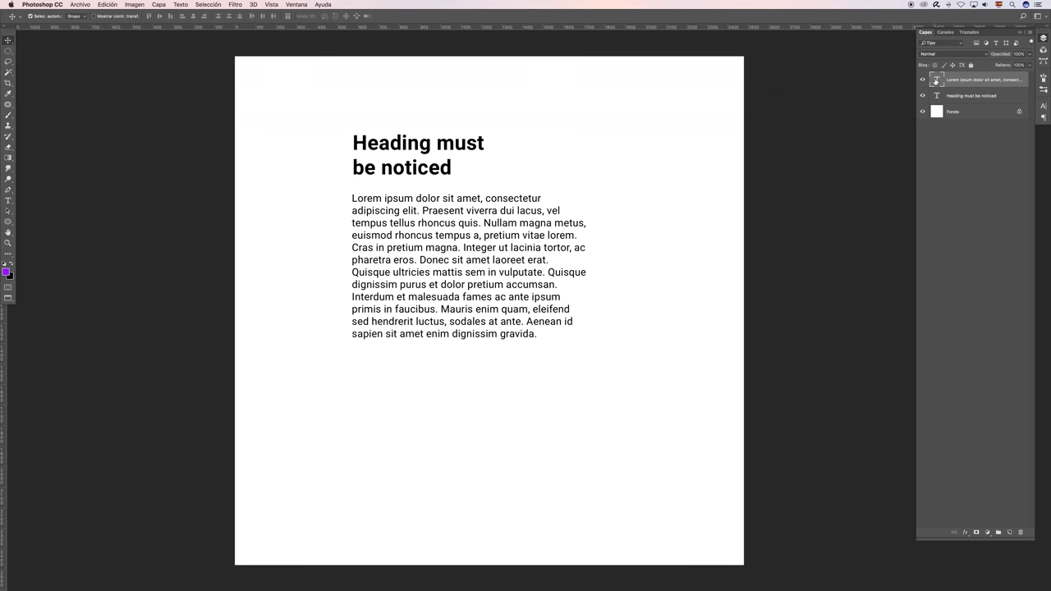
Narrow the body text box so it rewraps, then stack the heading layer above the body layer
double_click(937, 79)
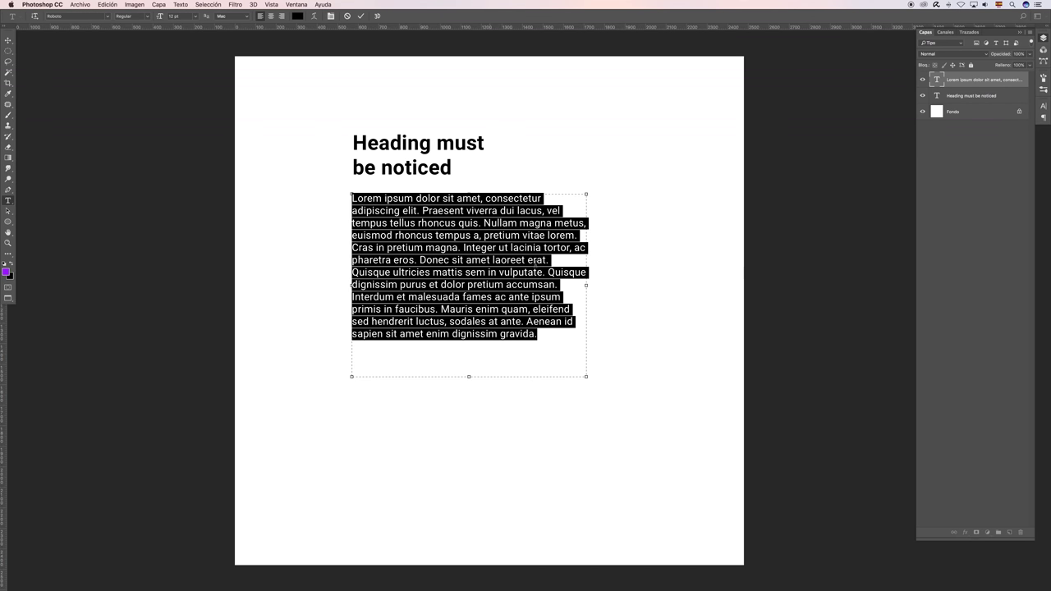
left_click_drag(557, 355, 584, 373)
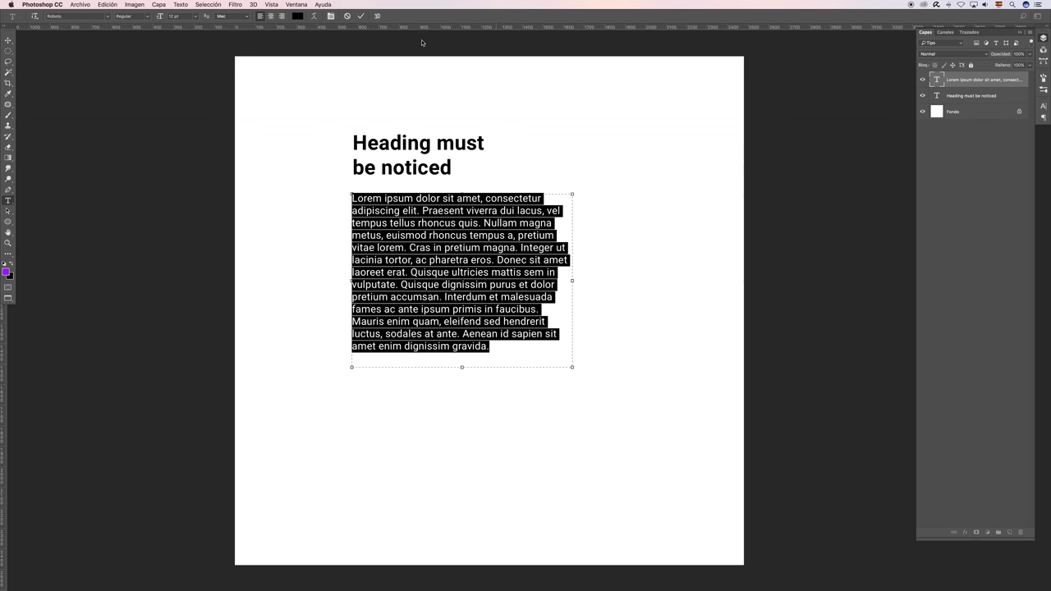
key("ctrl+Return")
key("v")
left_click_drag(941, 94, 941, 80)
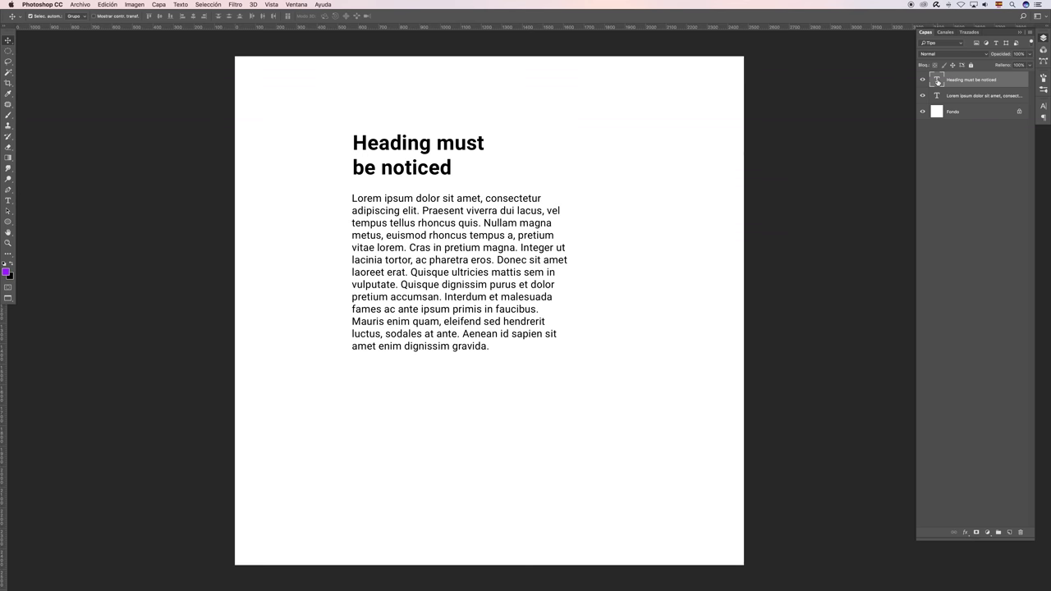
Edit and commit the heading, then float the Character/Paragraph panel group beside the page
double_click(939, 80)
left_click(449, 150)
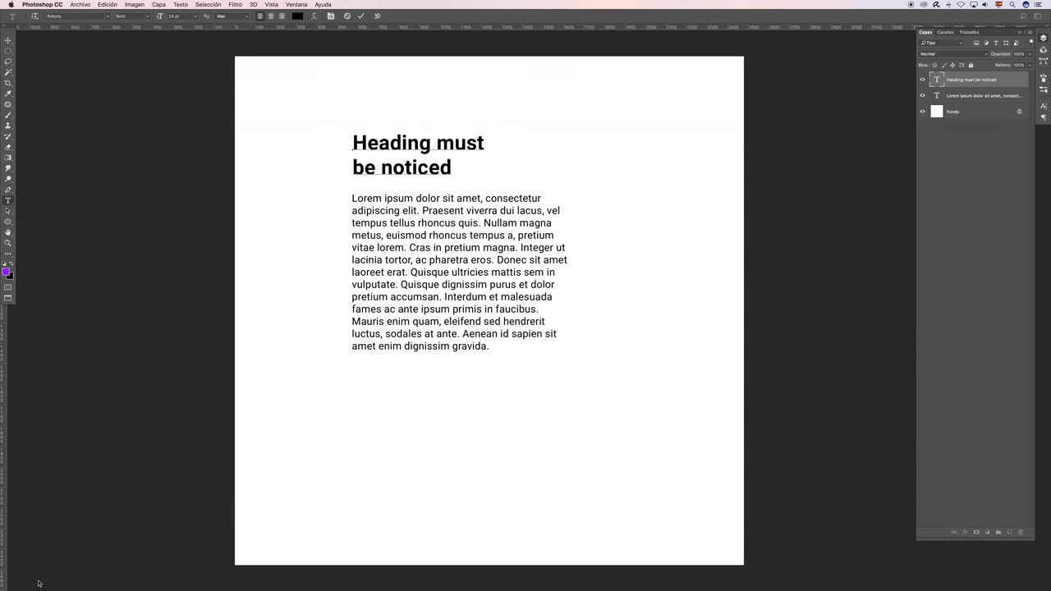
left_click(360, 15)
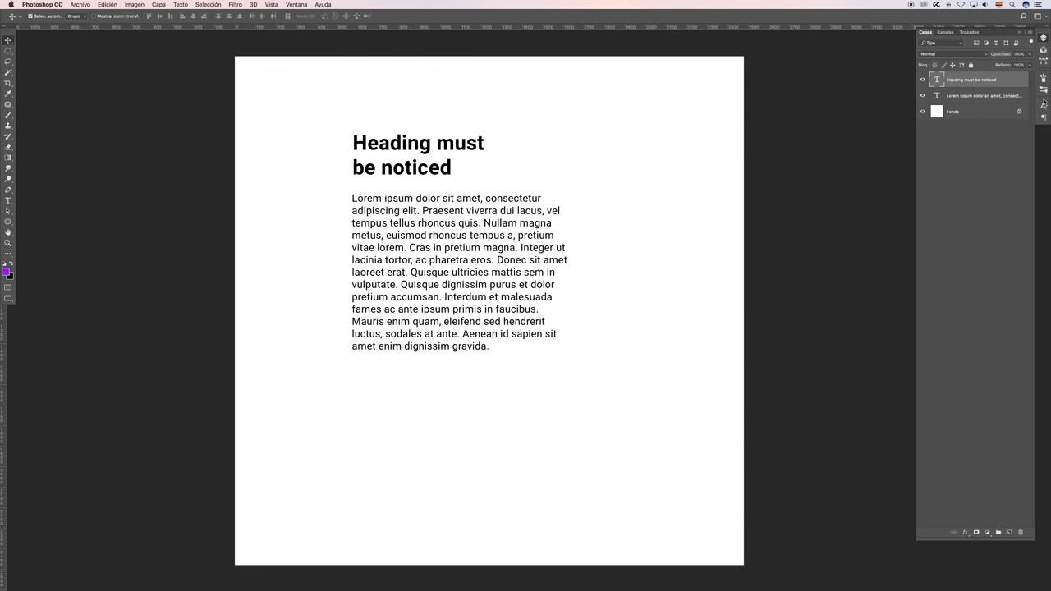
left_click_drag(1047, 101, 815, 60)
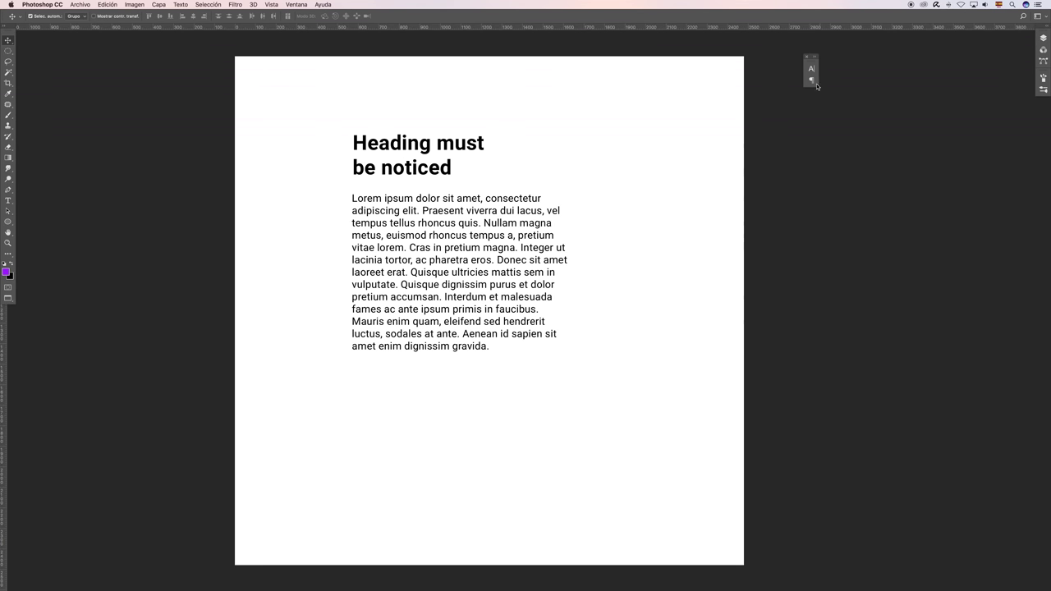
left_click(815, 59)
Expand the floating Carácter panel, check the Párrafo tab, and return to Carácter
left_click_drag(840, 63, 823, 63)
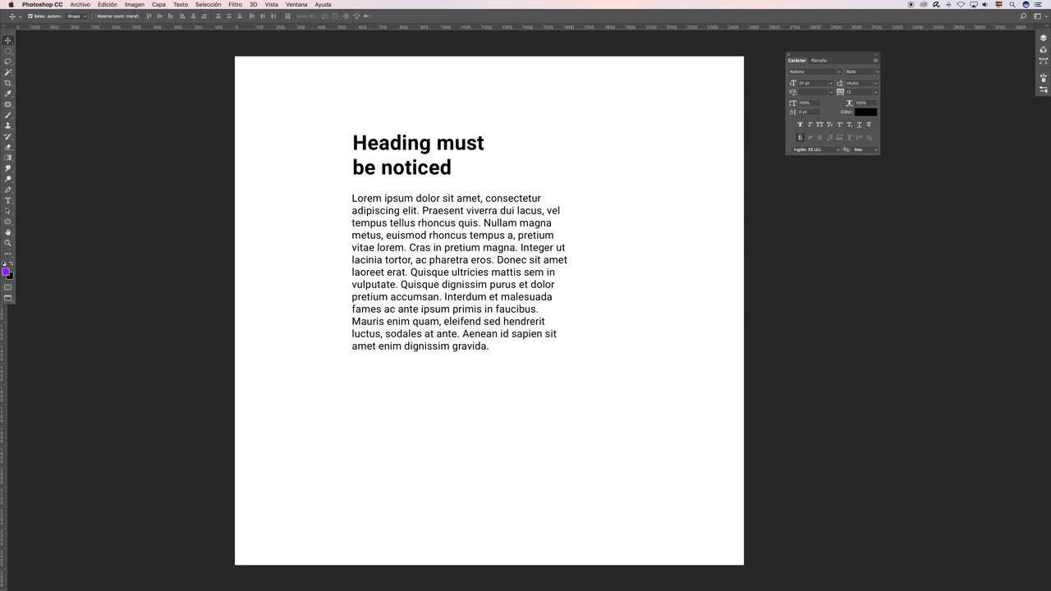
left_click(820, 61)
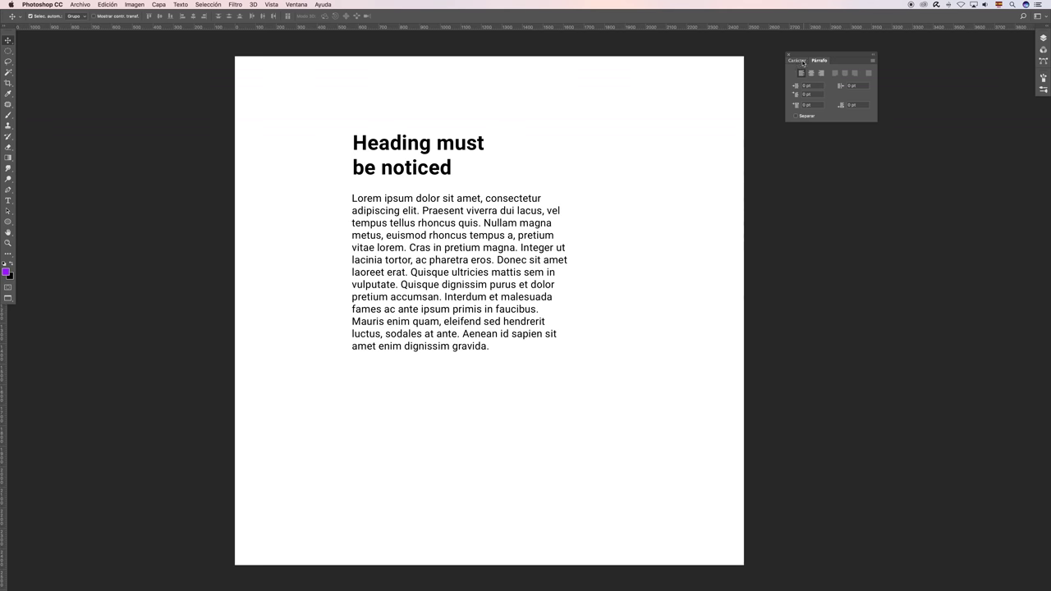
left_click_drag(802, 63, 804, 66)
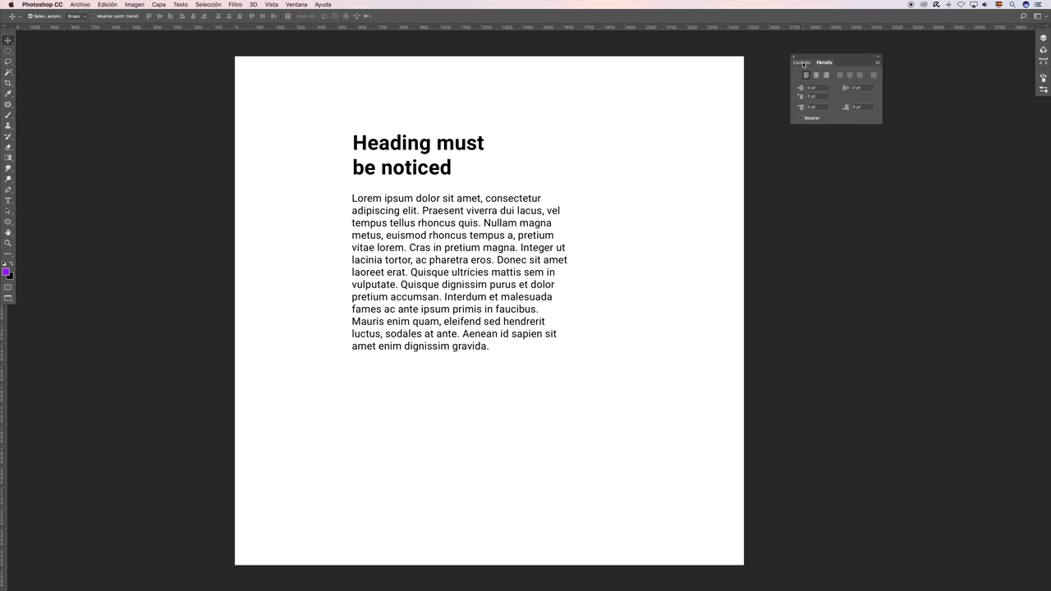
left_click(804, 64)
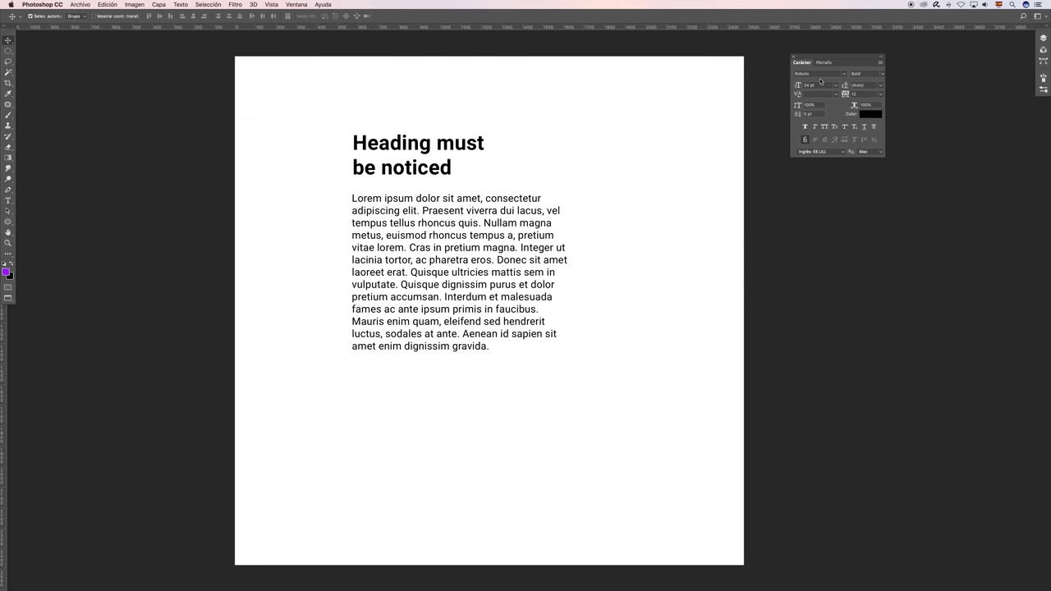
left_click(8, 200)
Select the heading, set its size to 26 pt, and try a leading of 2
left_click_drag(353, 144, 518, 158)
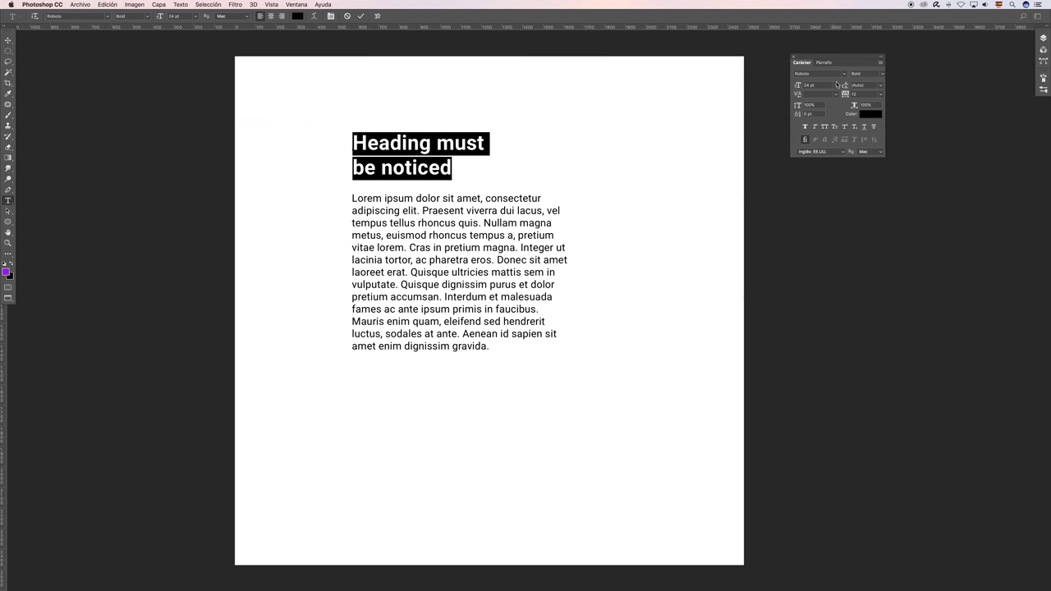
left_click(810, 85)
key("Up")
key("Up")
key("Up")
key("Up")
key("Up")
key("Down")
key("Down")
key("Down")
key("Down")
key("Down")
key("Tab")
type("2")
key("Return")
key("Up")
key("Up")
key("Up")
key("Up")
key("Up")
key("Up")
key("Up")
key("Up")
key("Up")
key("Up")
key("Up")
key("Up")
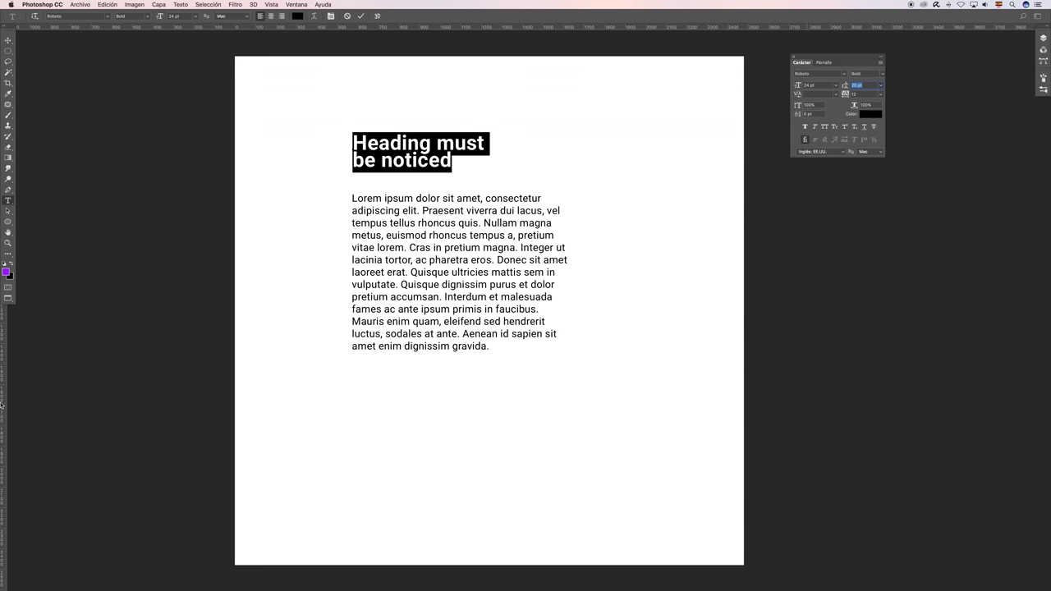
Try heading leadings of 16 pt and 25–28 pt, then set the leading back to Auto
left_click(882, 87)
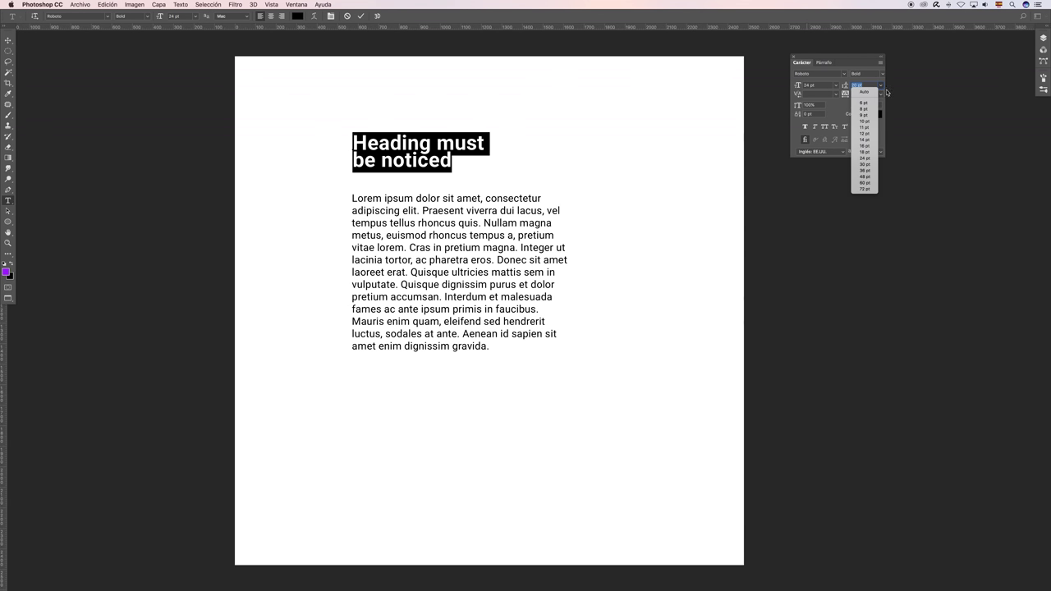
left_click(865, 92)
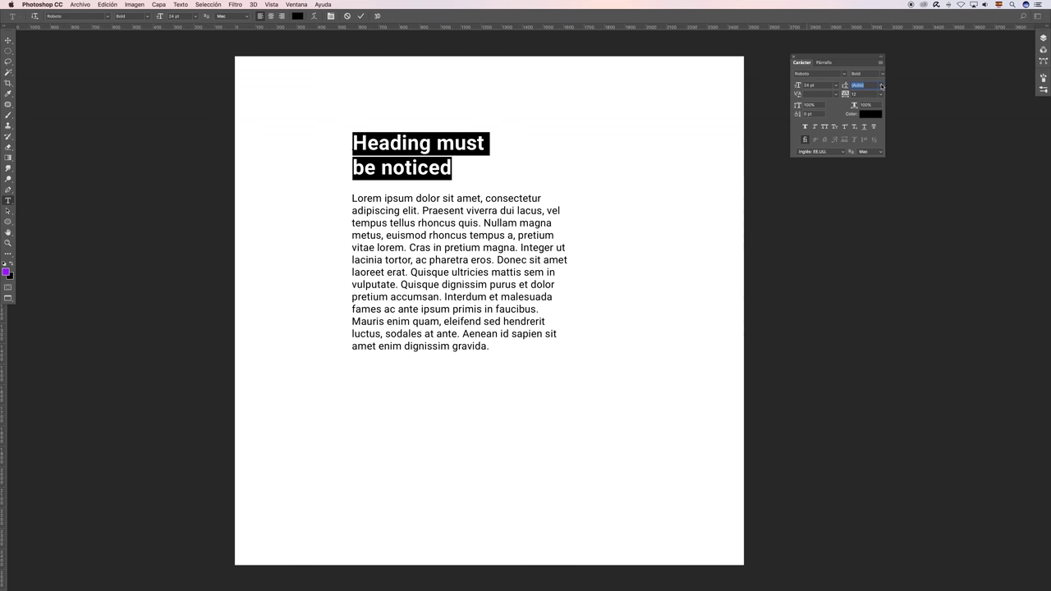
left_click(881, 87)
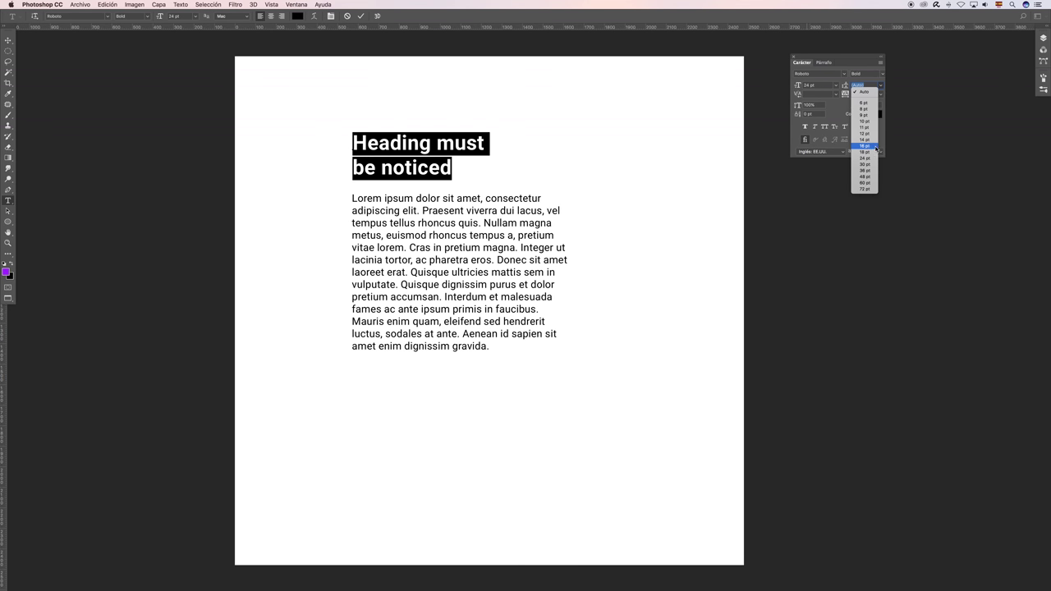
left_click(866, 146)
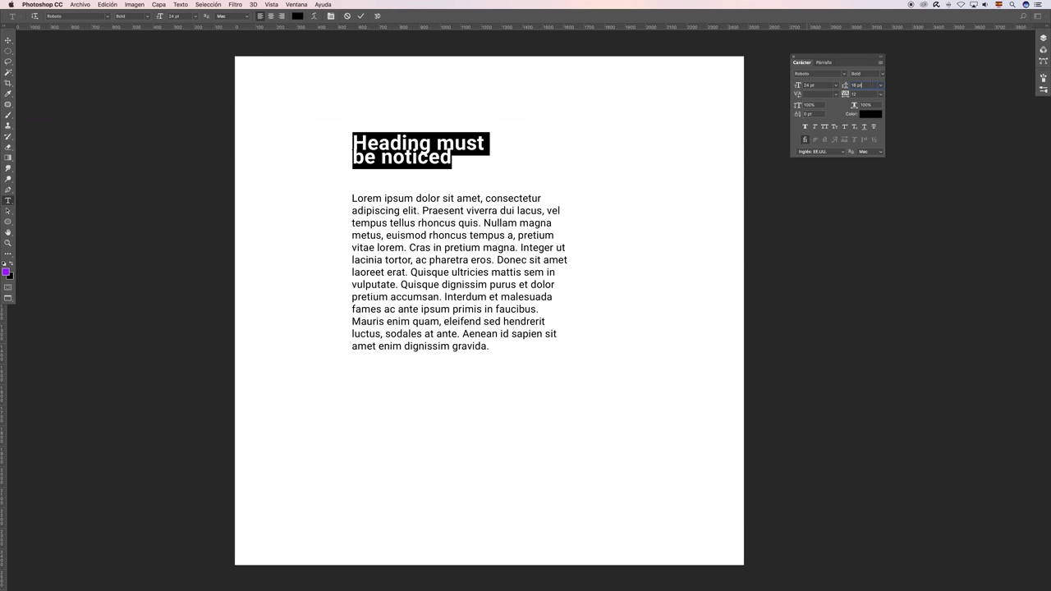
key("Up")
key("Up")
key("Up")
key("Up")
key("Up")
key("Up")
key("Up")
key("Up")
key("Up")
key("Up")
key("Up")
key("Up")
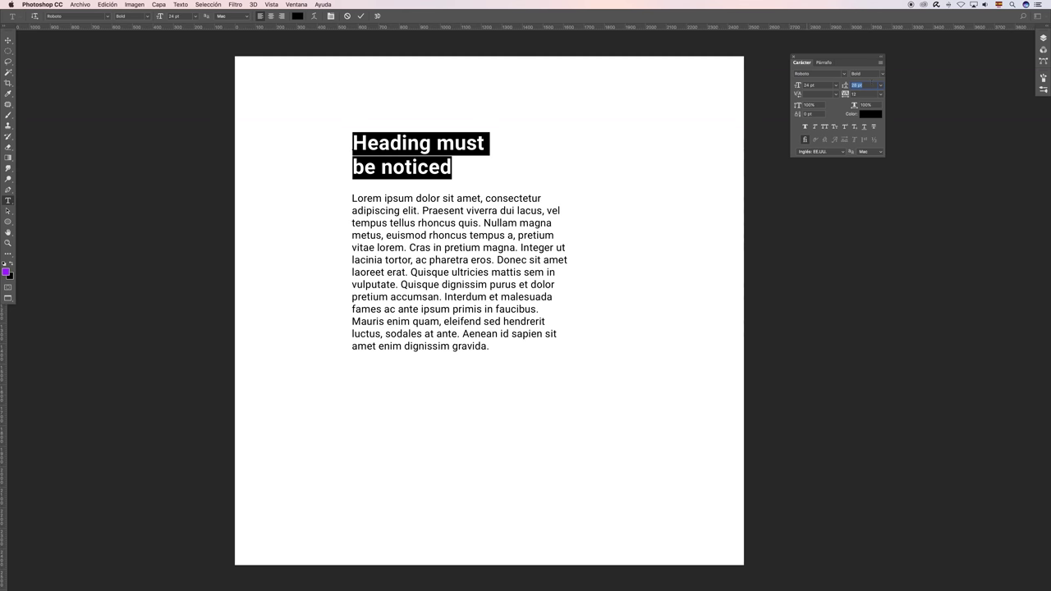
key("Down")
key("Down")
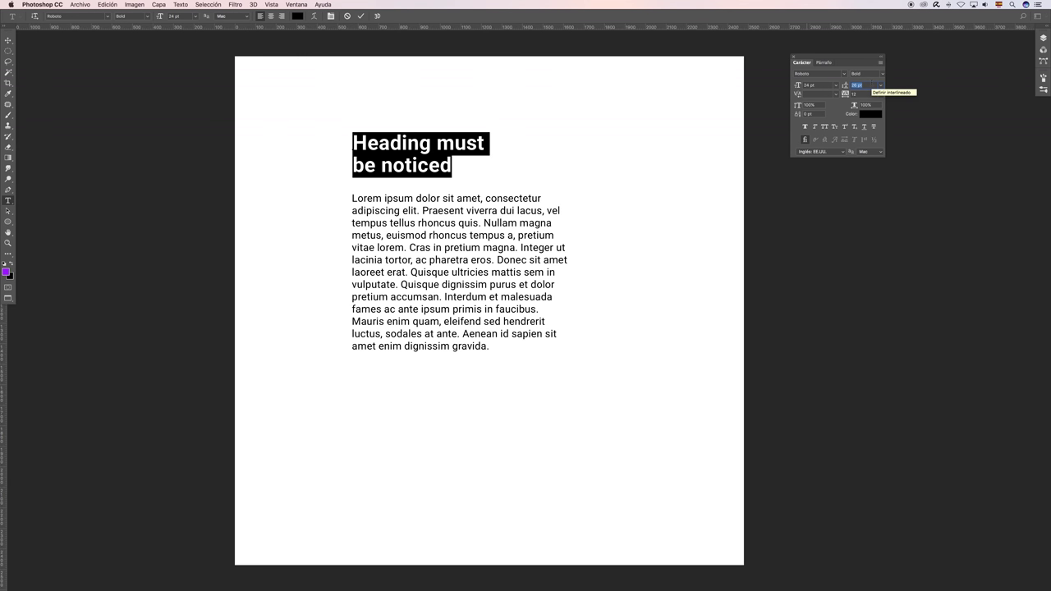
left_click(882, 86)
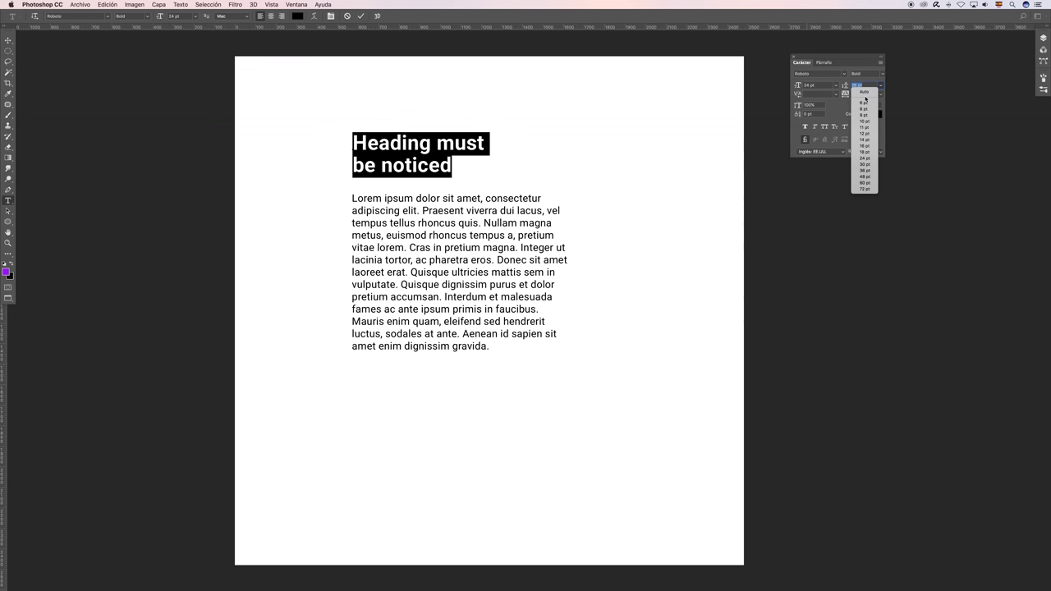
left_click(867, 93)
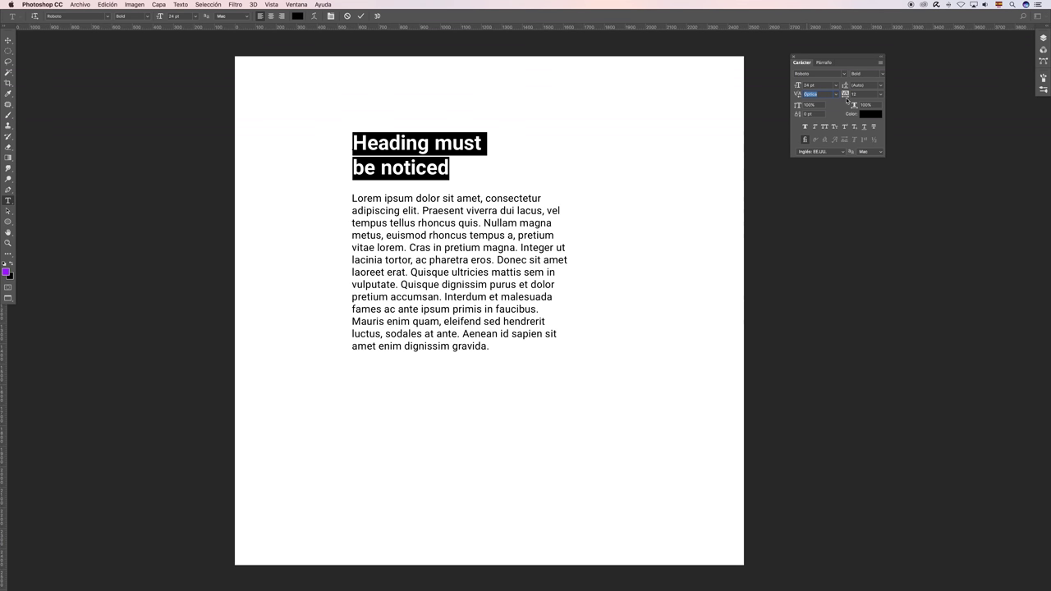
Fine-tune the kerning between H and e, ending at -53
left_click(365, 143)
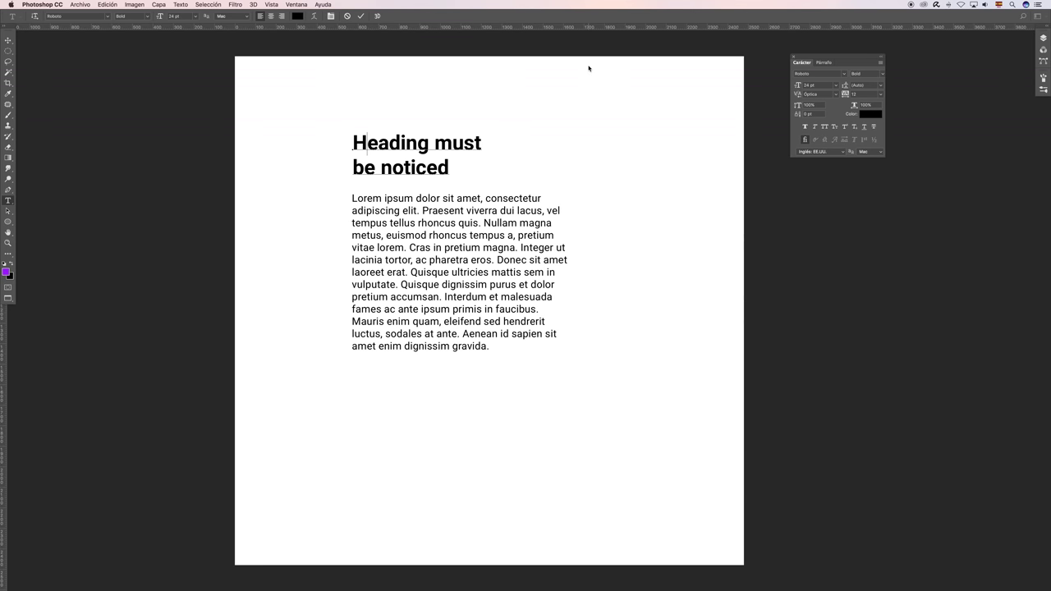
key("alt+Left")
key("alt+Left")
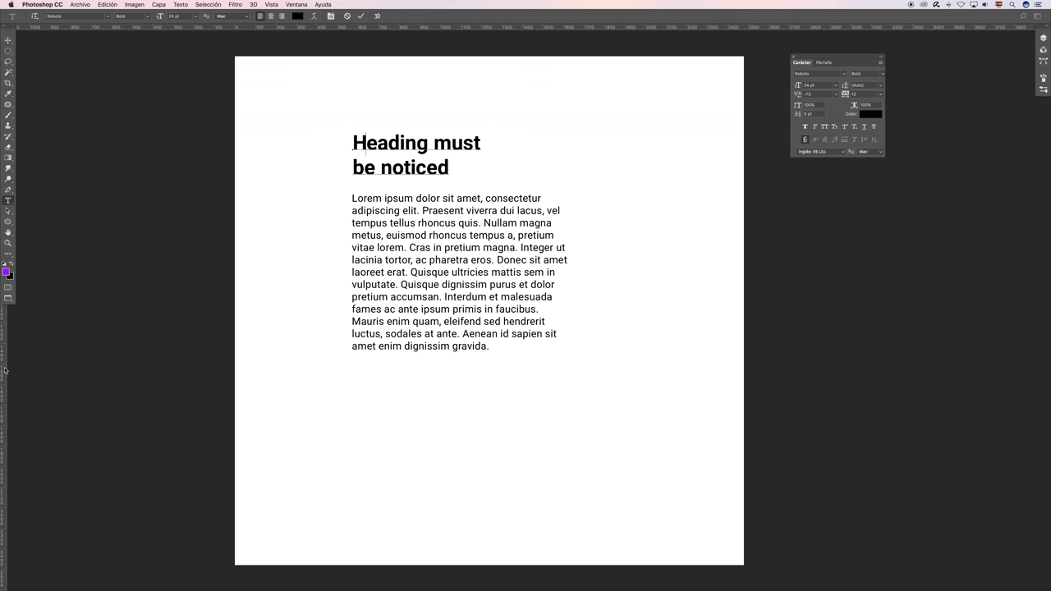
key("alt+Right")
key("alt+Left")
key("alt+Right")
key("alt+Left")
key("alt+Right")
key("alt+Left")
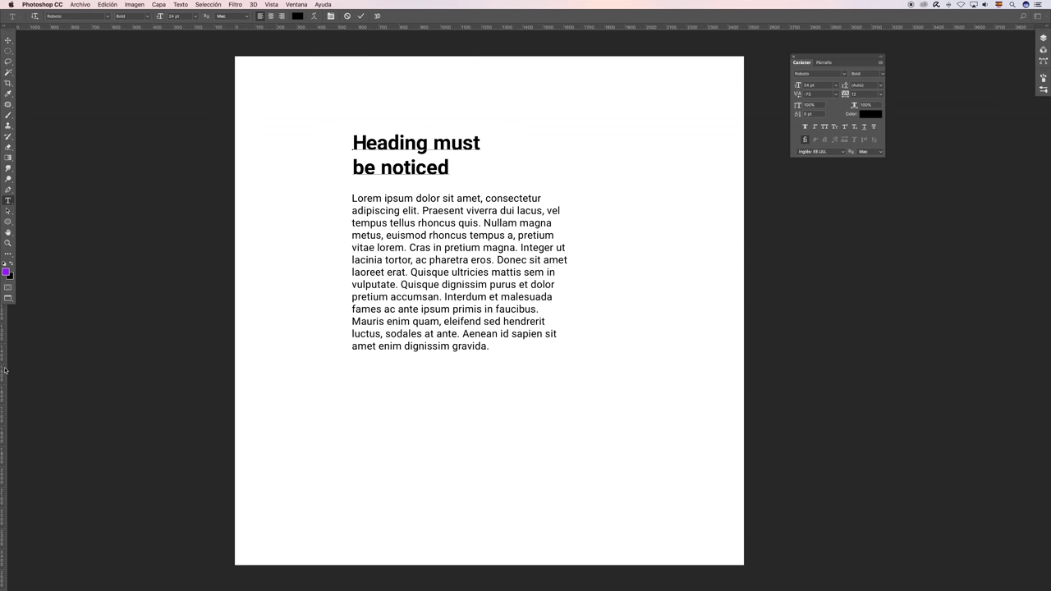
key("alt+Right")
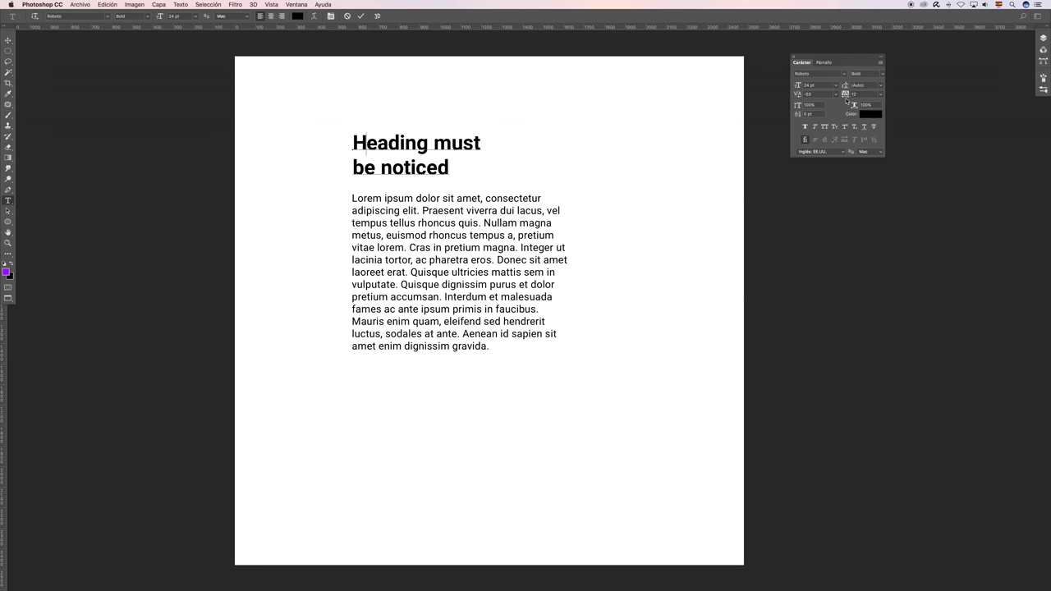
Select the whole heading and set its tracking to 0
left_click(354, 143)
left_click_drag(354, 143, 471, 169)
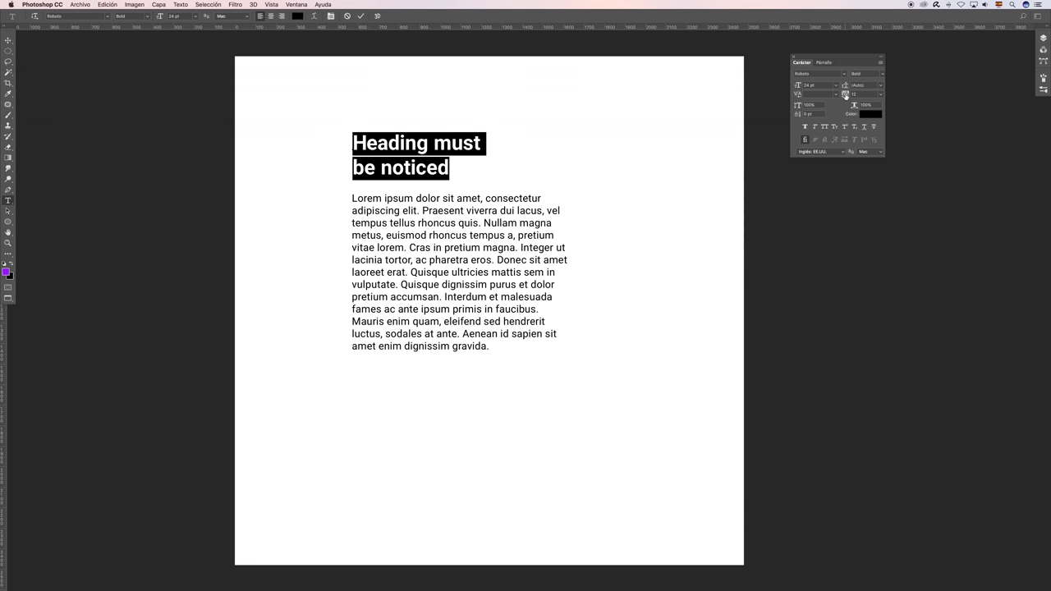
key("Tab")
key("Up")
key("Up")
key("Up")
key("Up")
key("Down")
key("Down")
key("Down")
key("Down")
key("Down")
key("Down")
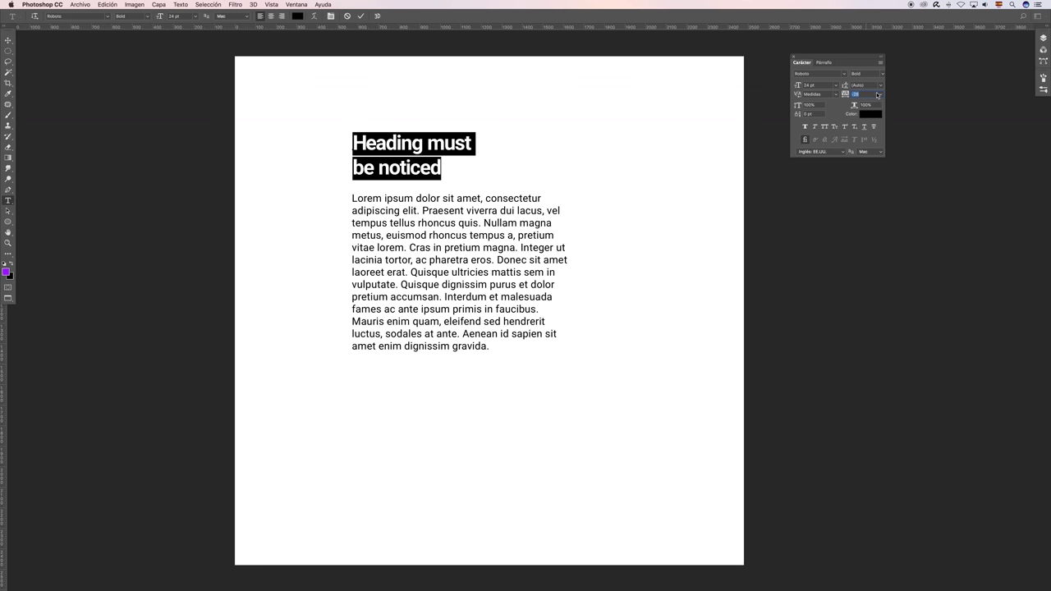
left_click(880, 94)
left_click(870, 142)
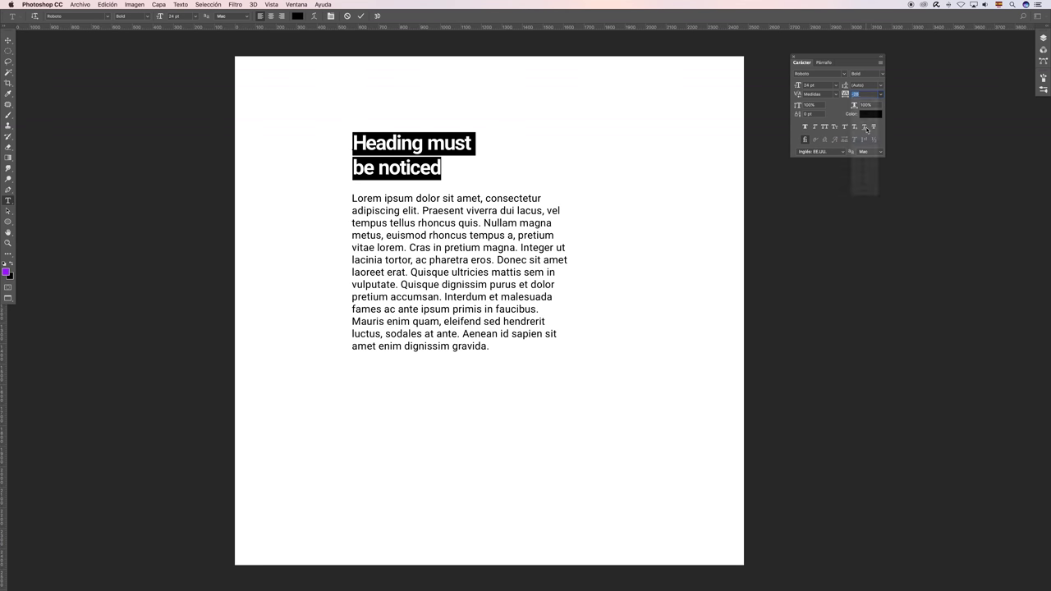
type("0")
Try Óptica kerning on the heading, then switch kerning back to Medidas
left_click(837, 95)
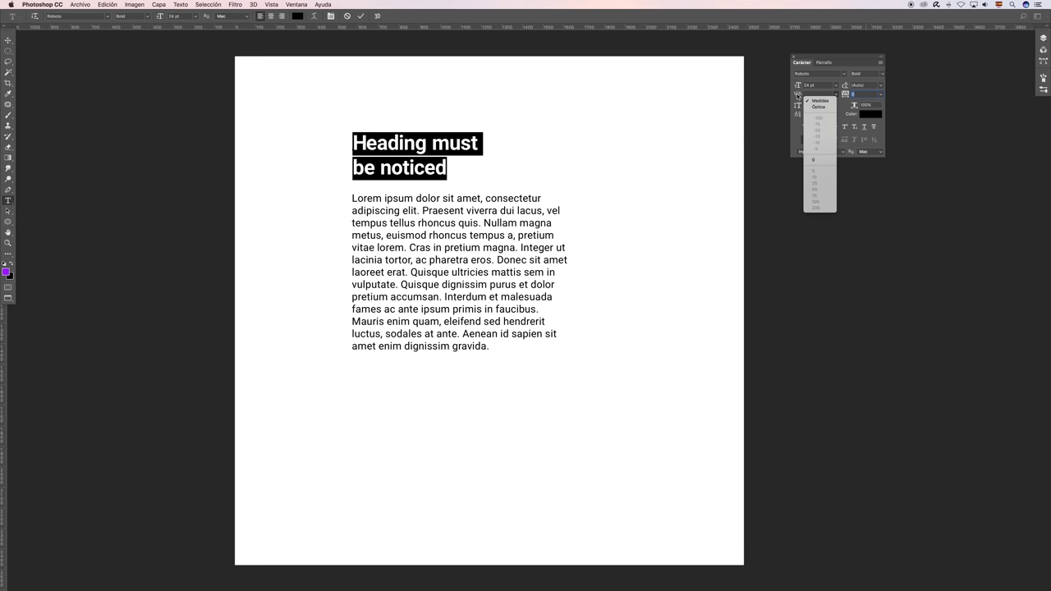
left_click(796, 96)
left_click(837, 94)
left_click(821, 106)
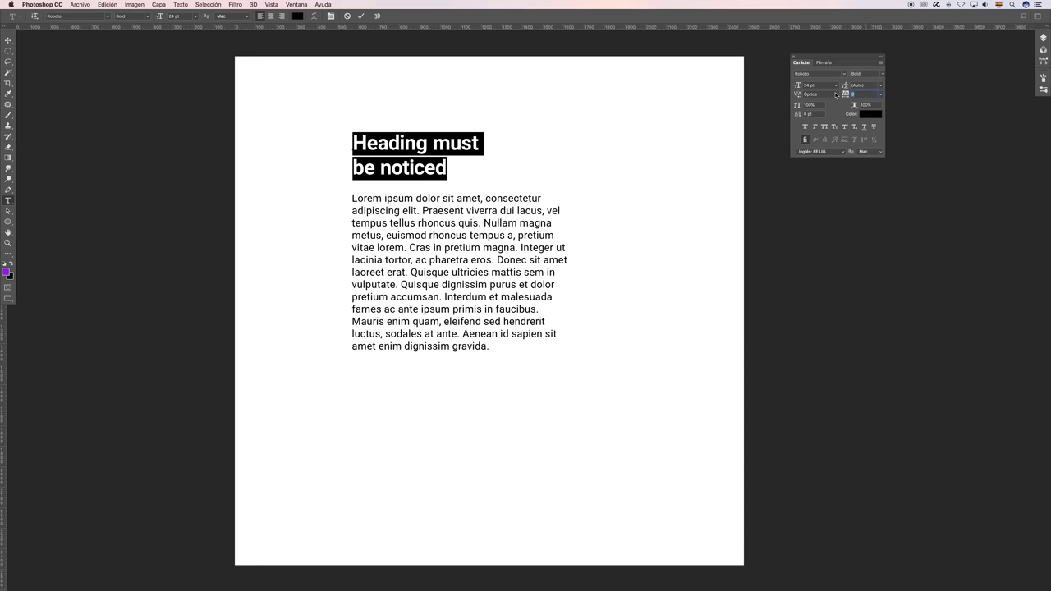
left_click(836, 94)
left_click(822, 100)
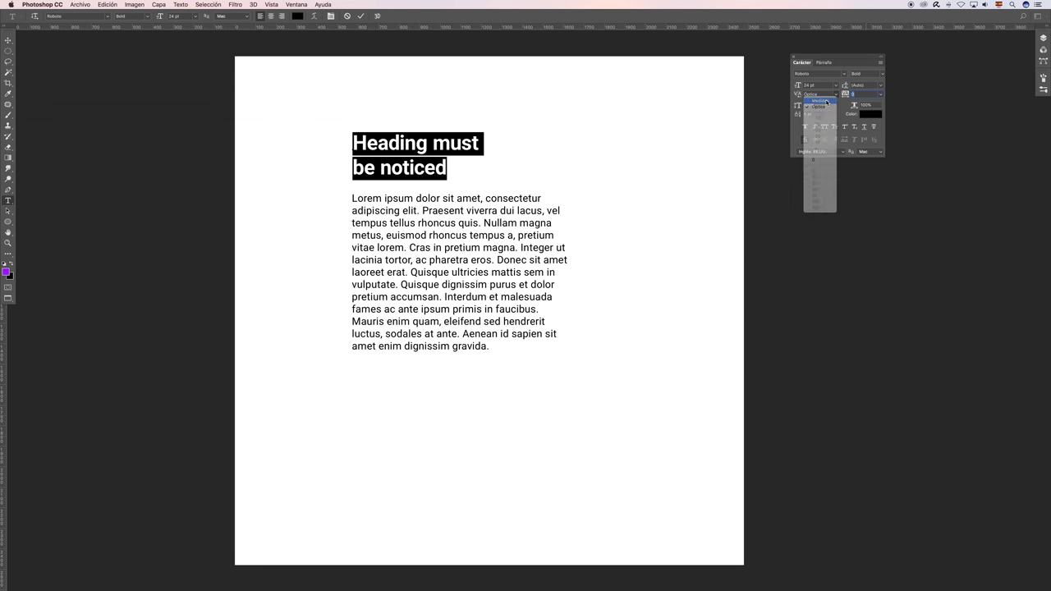
left_click(407, 144)
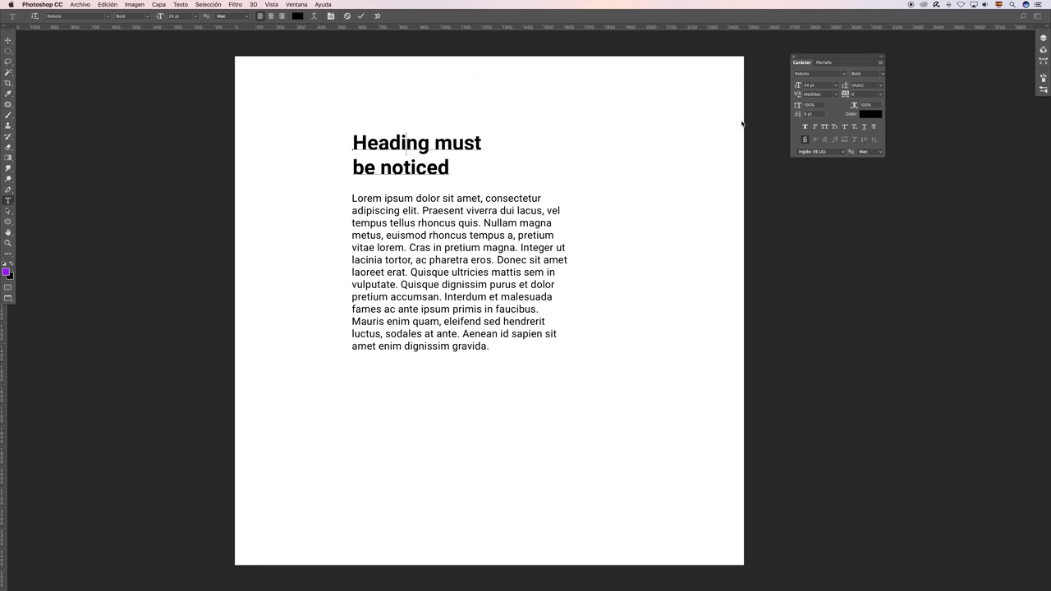
Test the heading's vertical scale, reset it to 100%, and stretch horizontal scale to about 212%
left_click_drag(353, 143, 496, 169)
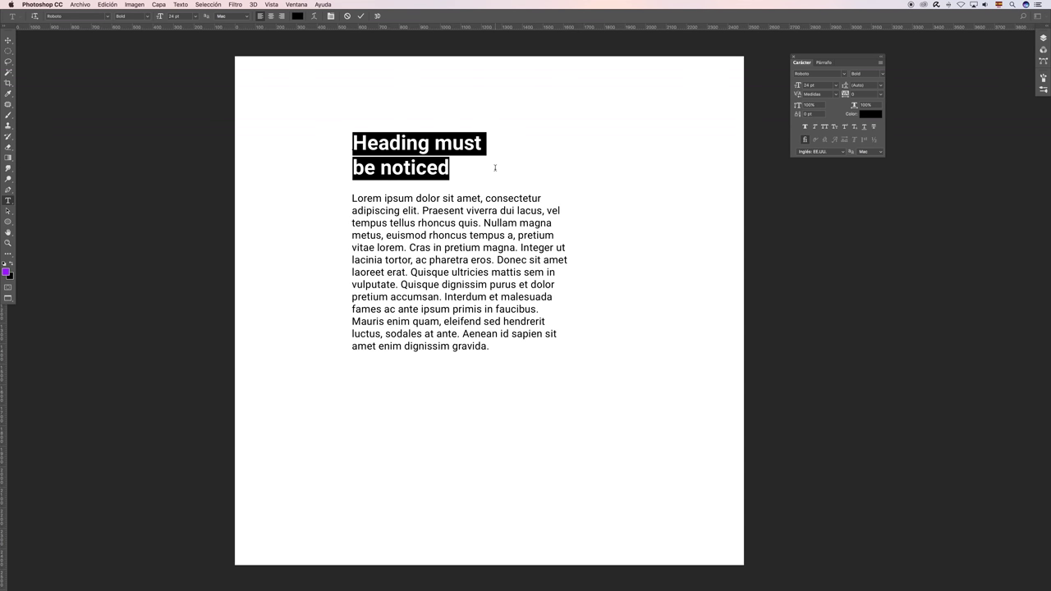
mouse_move(798, 105)
left_mouse_down()
mouse_move(845, 105)
mouse_move(797, 102)
left_mouse_up()
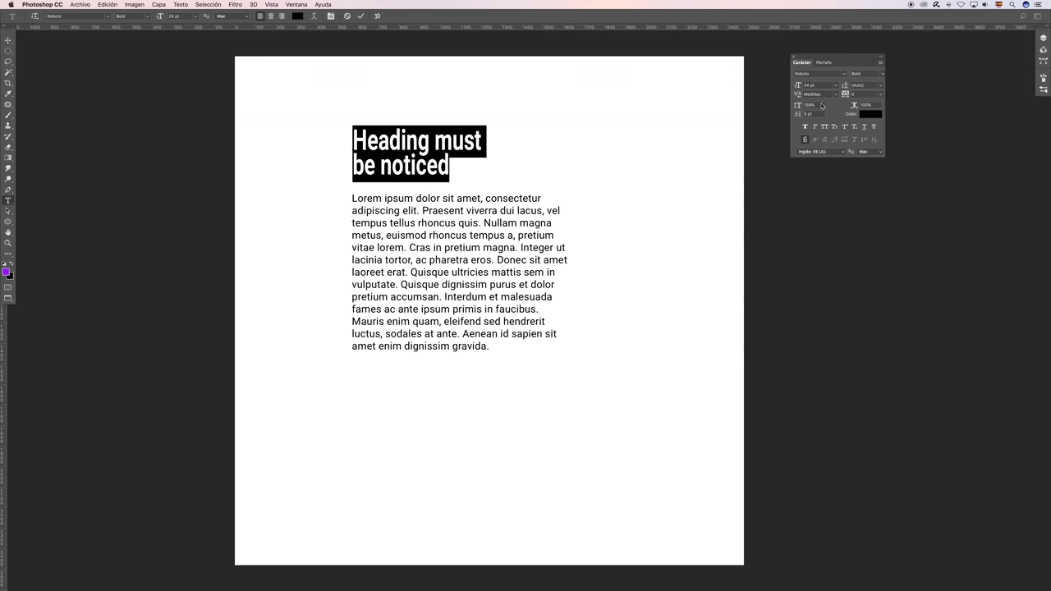
type("100")
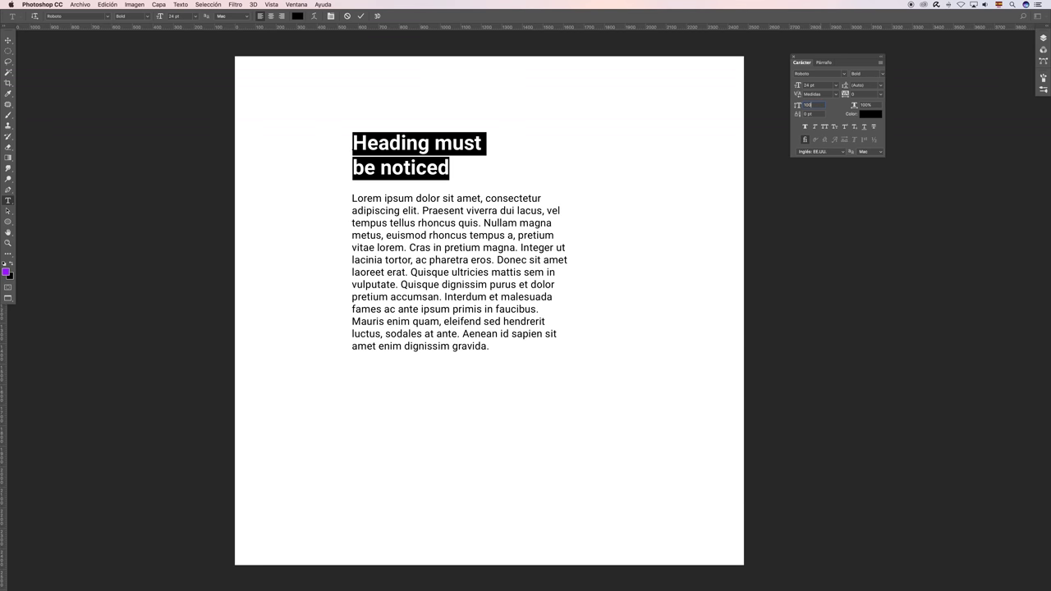
mouse_move(854, 106)
left_mouse_down()
mouse_move(832, 108)
mouse_move(899, 102)
left_mouse_up()
key("shift+Tab")
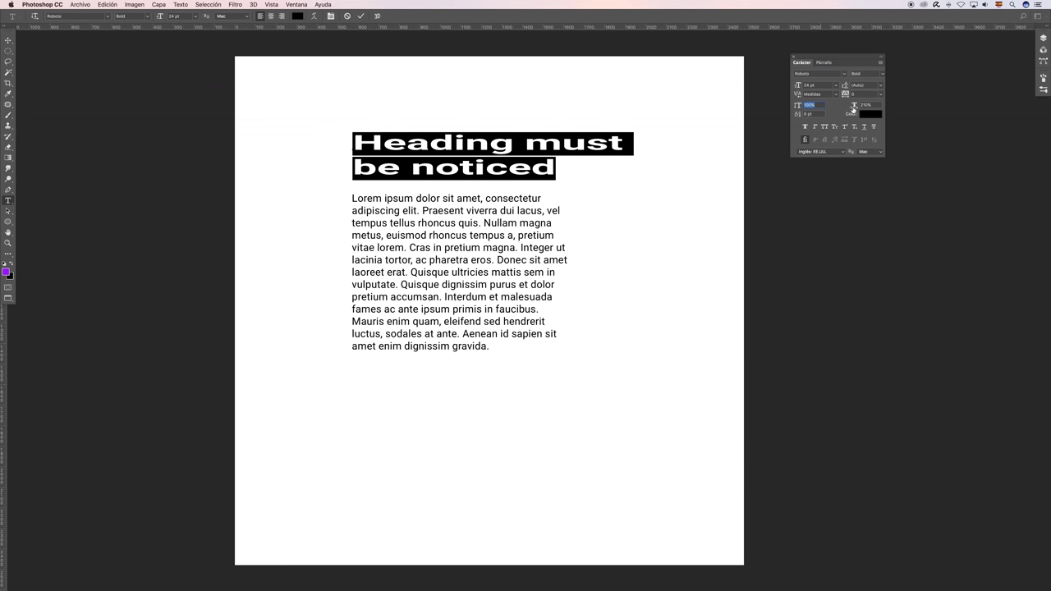
key("Tab")
Set horizontal scale back to 100%, then test raising and lowering the H's baseline shift
type("100")
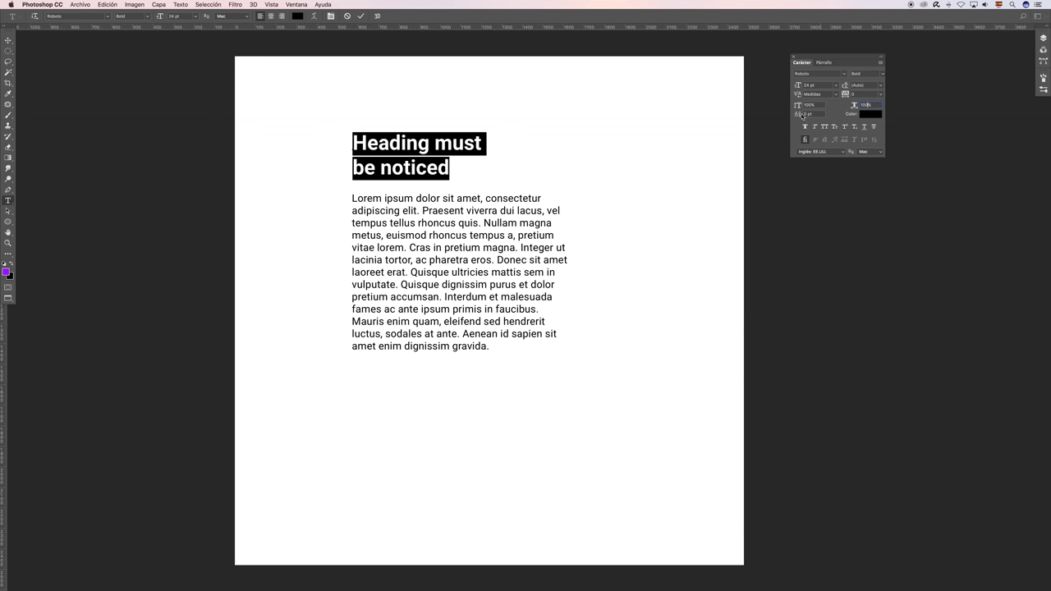
left_click(402, 148)
left_click_drag(368, 143, 353, 144)
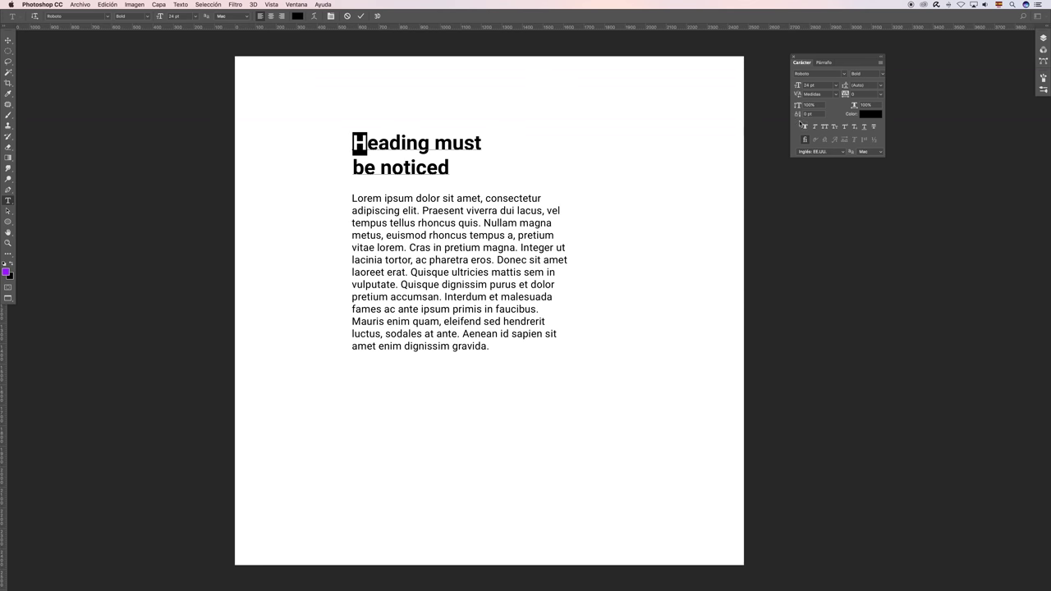
left_click(820, 113)
key("Up")
key("Up")
key("Up")
key("Down")
key("Down")
key("Down")
key("Down")
key("Down")
key("Down")
key("Up")
key("Up")
key("Up")
Try a bright red colour on the H, then discard the text edits
left_click(872, 114)
left_click(786, 234)
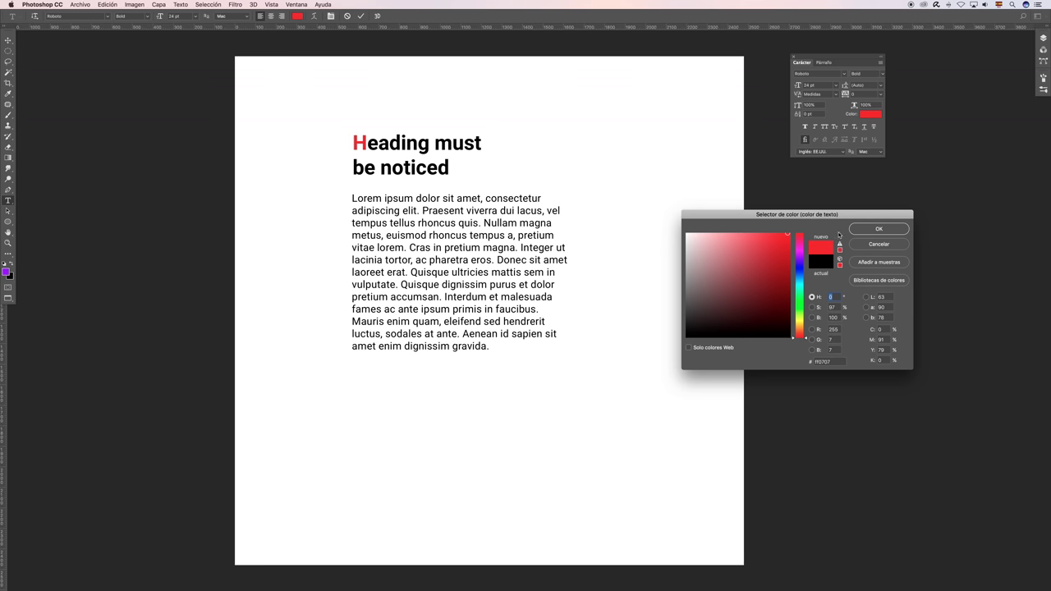
left_click(876, 229)
left_click(472, 142)
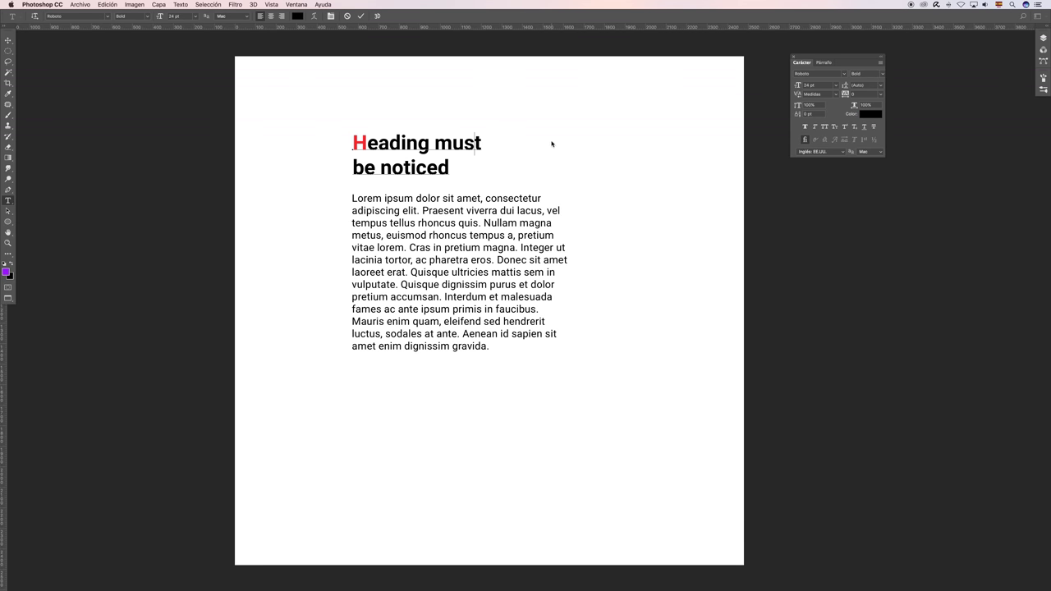
key("Home")
key("shift+Right")
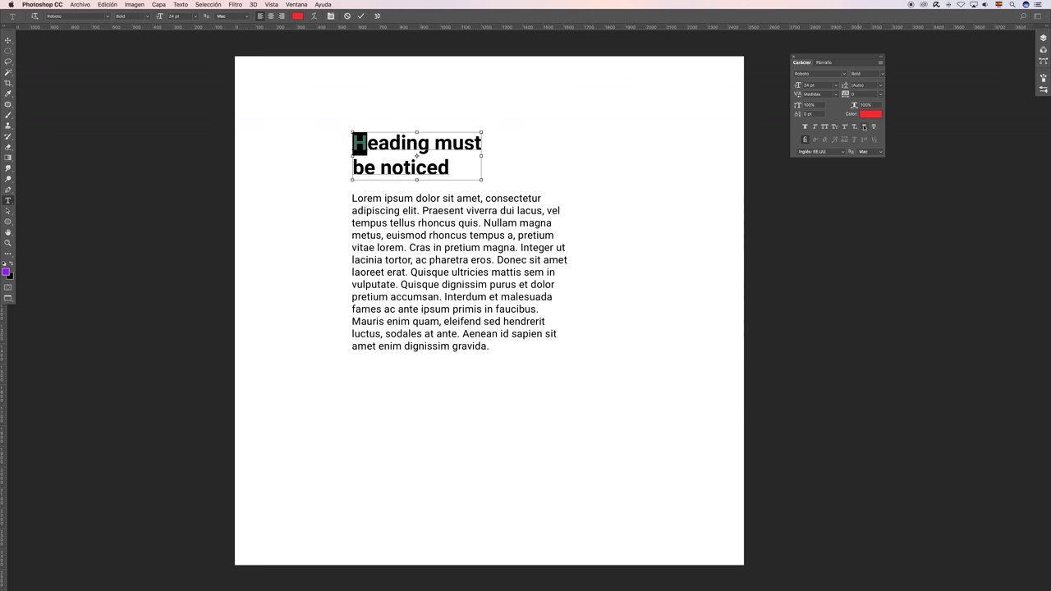
left_click(347, 16)
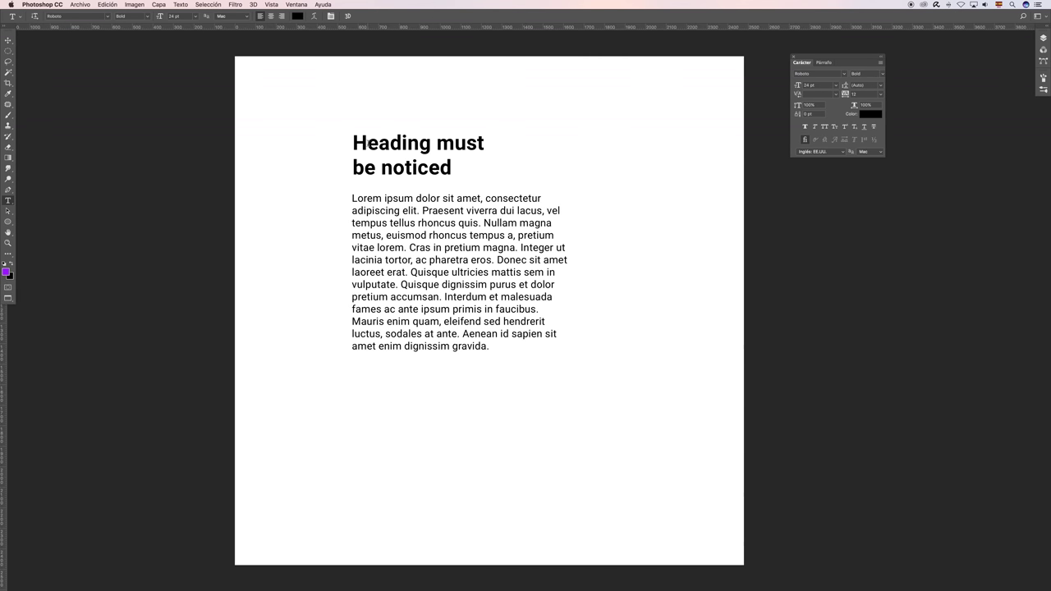
Try faux bold, italic and all caps on the whole heading, then turn each off
triple_click(354, 143)
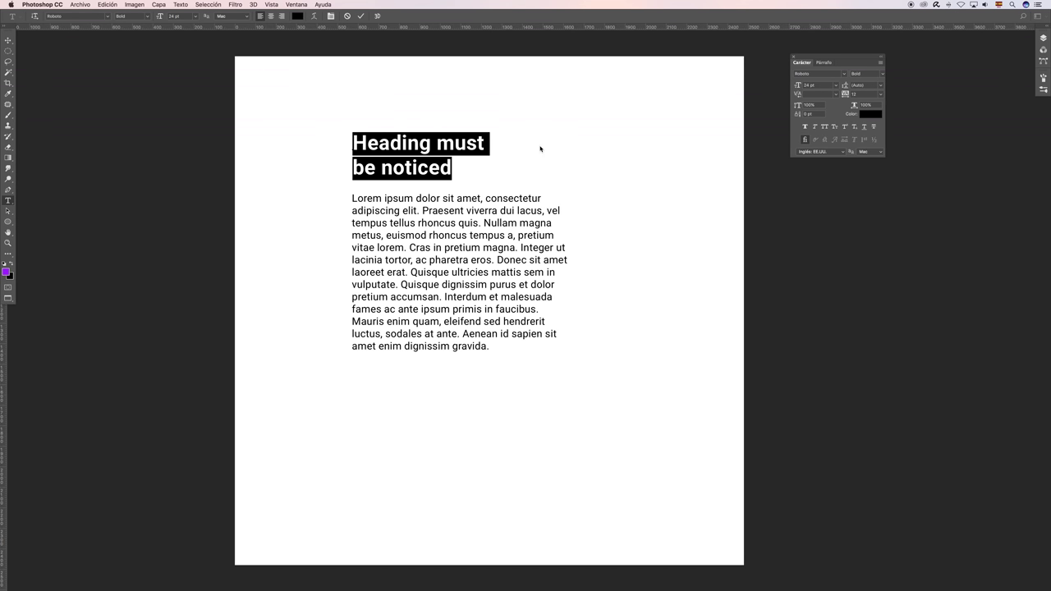
left_click(805, 128)
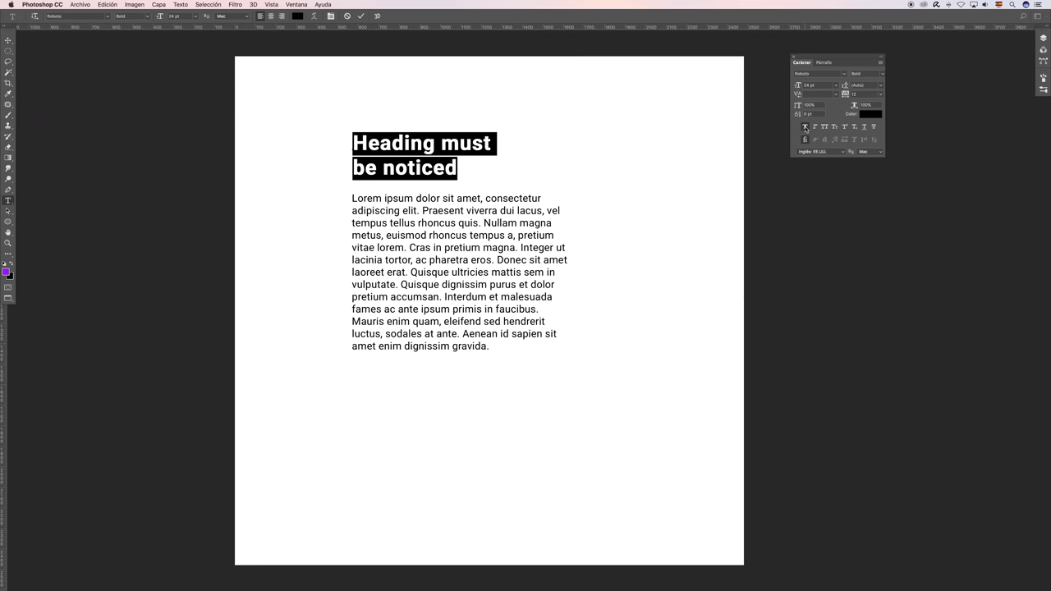
left_click(805, 128)
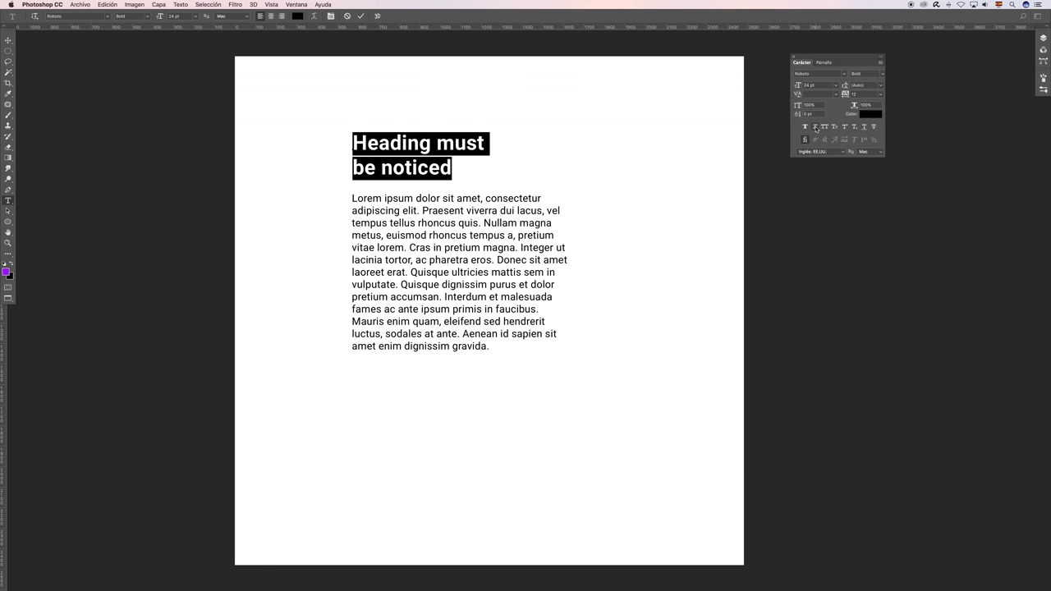
left_click(814, 128)
left_click(825, 127)
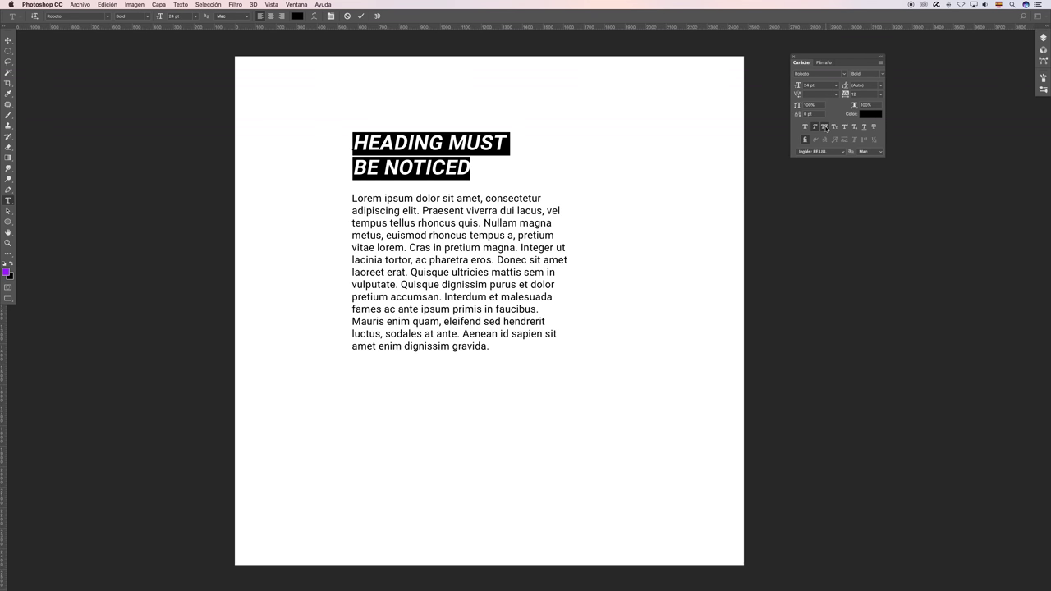
left_click(834, 128)
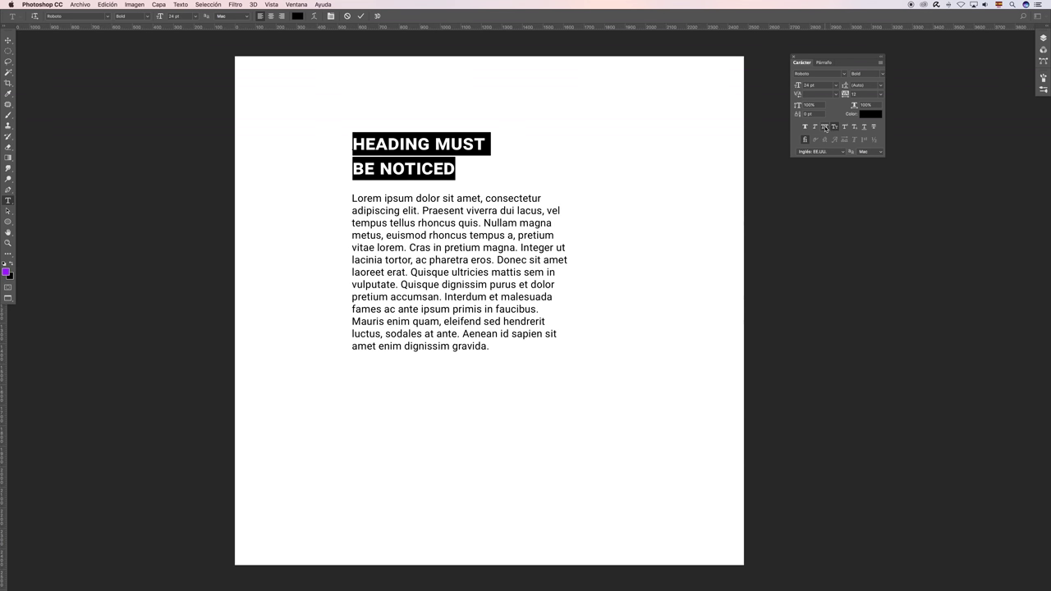
left_click(826, 127)
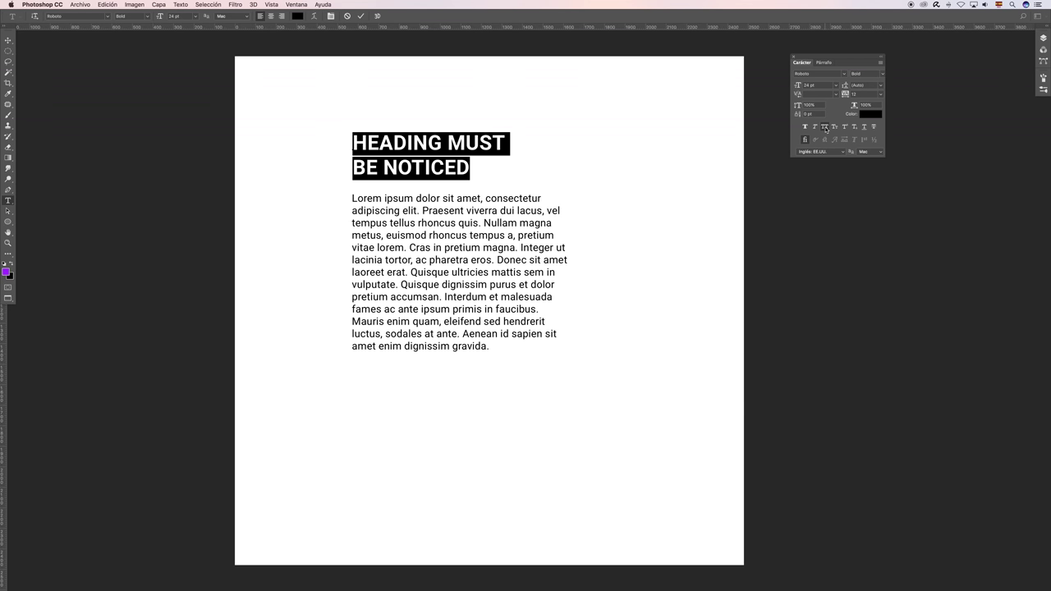
left_click(825, 127)
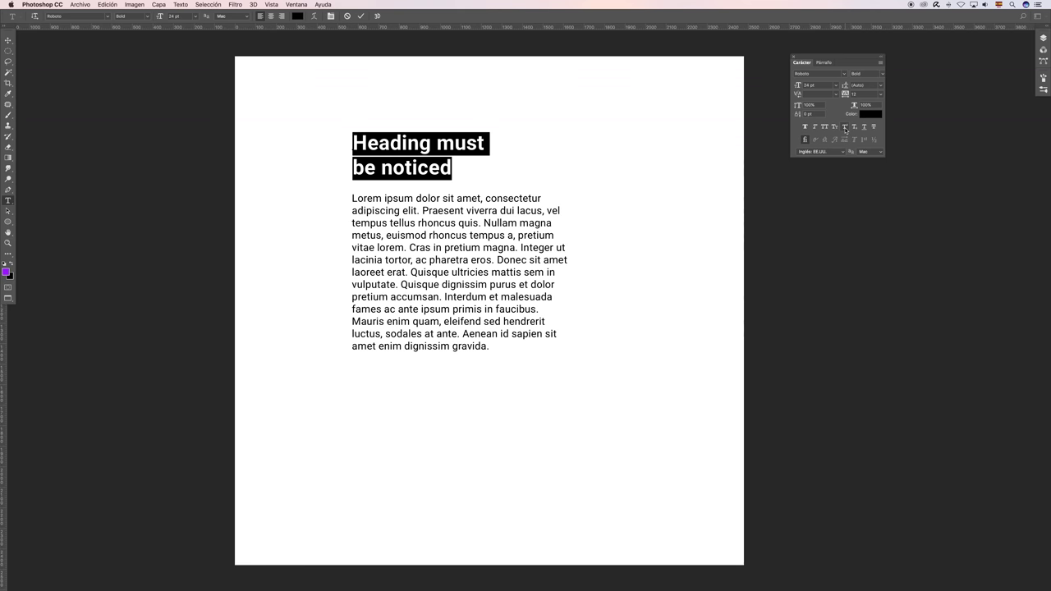
Try superscript, subscript, underline and strikethrough on the heading, then clear them all
left_click(846, 128)
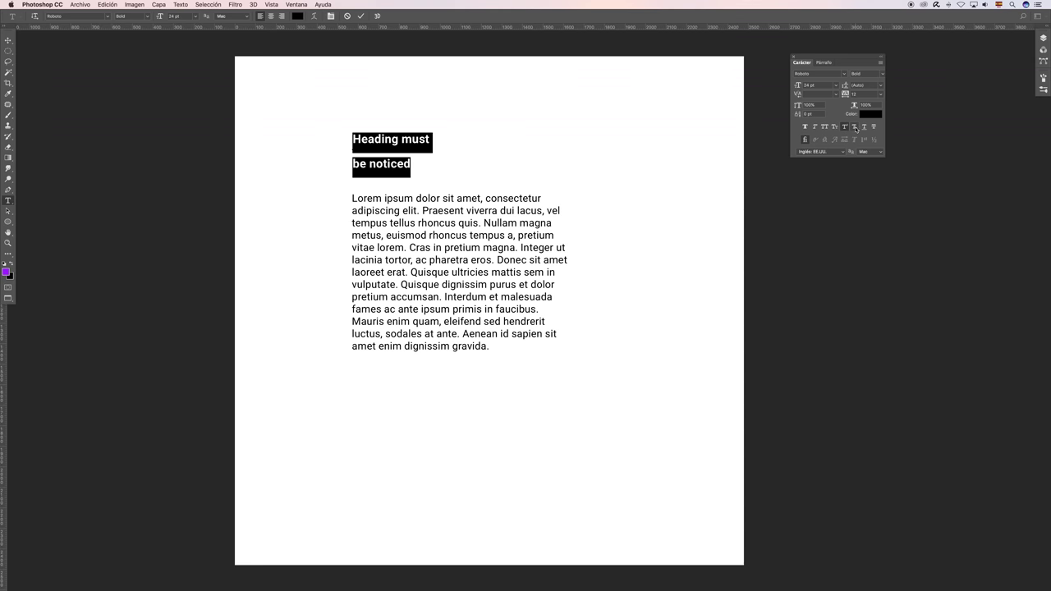
left_click(855, 128)
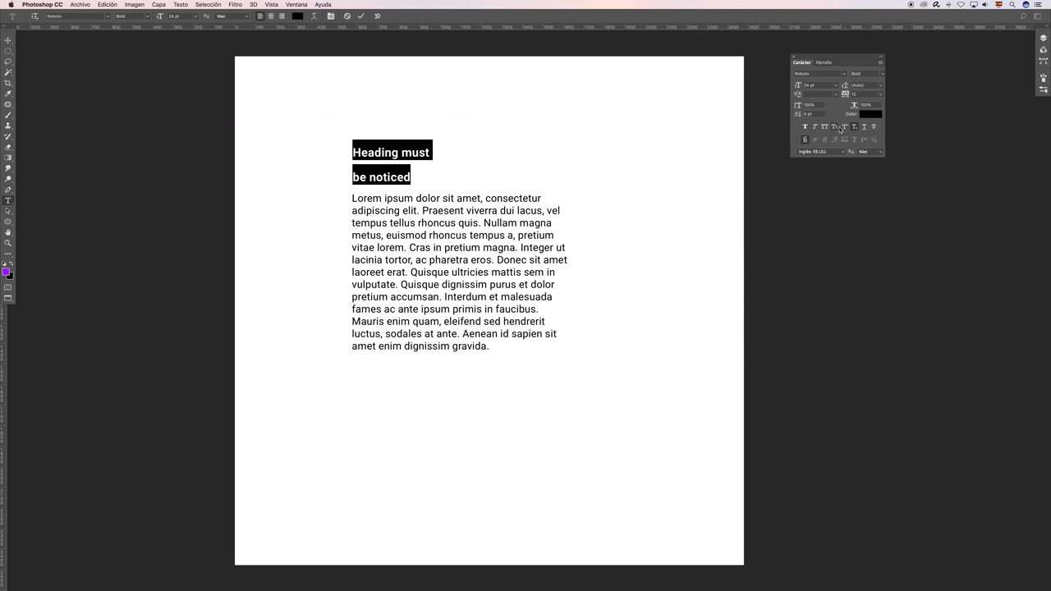
left_click(855, 130)
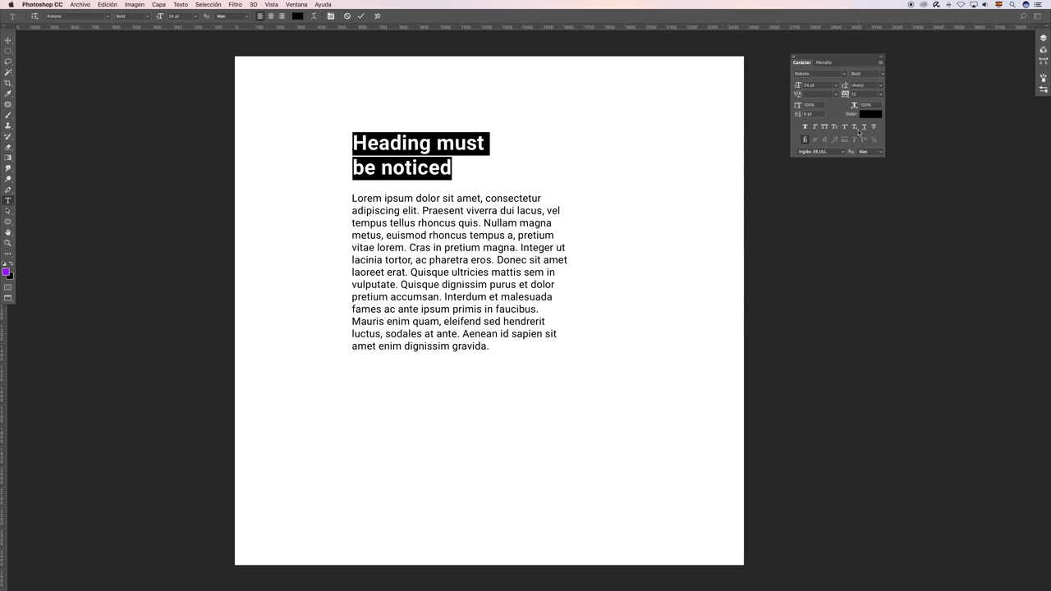
left_click(864, 128)
left_click(875, 127)
left_click(864, 128)
left_click(873, 127)
left_click(441, 161)
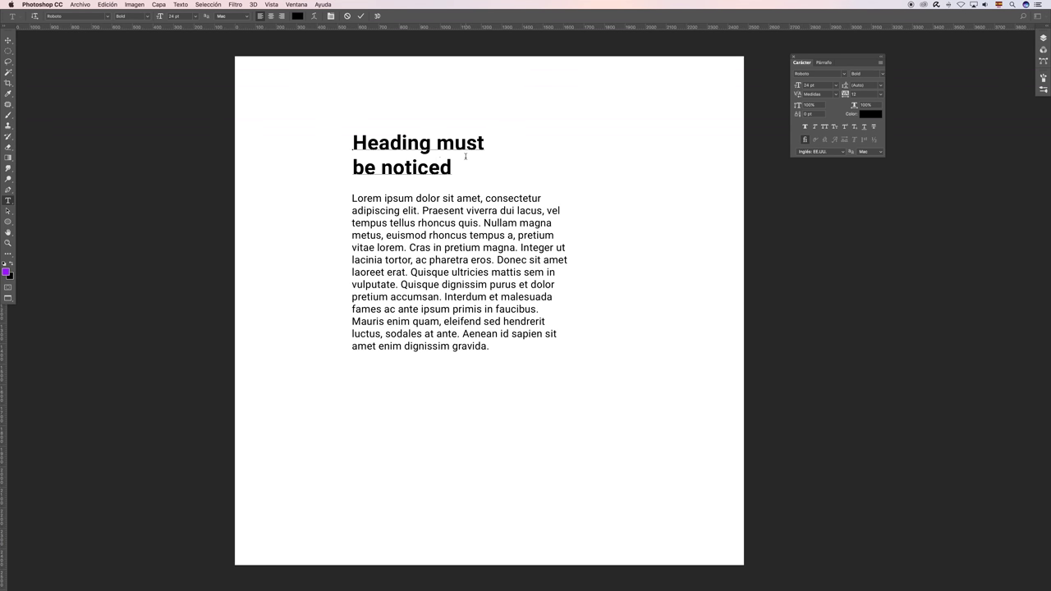
Type 'fi' after 'noticed' and toggle ligatures on the new characters
type("fi")
left_click_drag(451, 167, 469, 166)
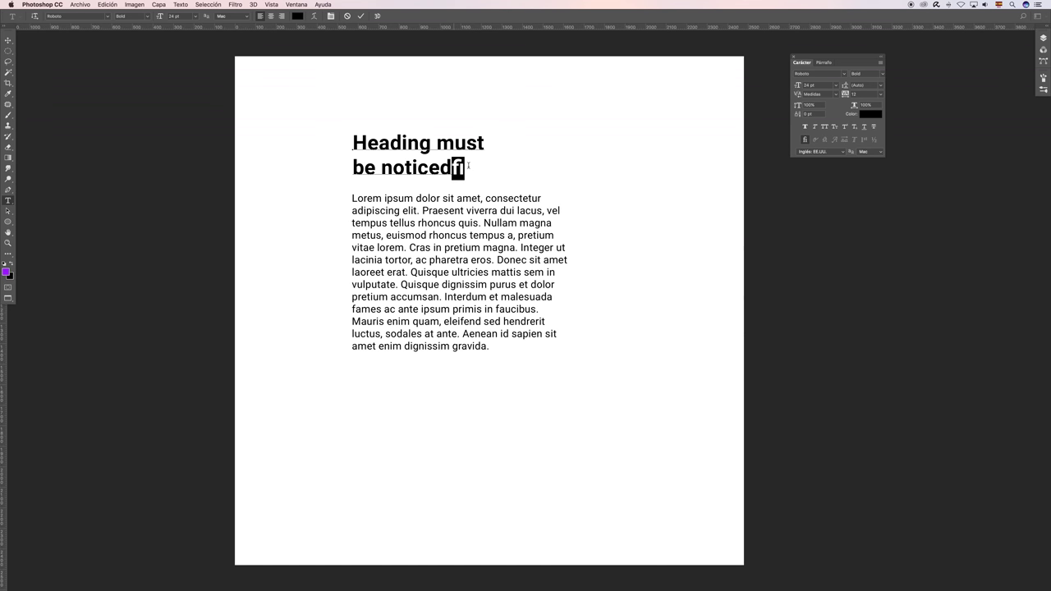
left_click(806, 140)
left_click(806, 139)
left_click(801, 143)
Compare the whole heading with ligatures on and off; leave the language setting unchanged
left_click_drag(465, 169, 332, 133)
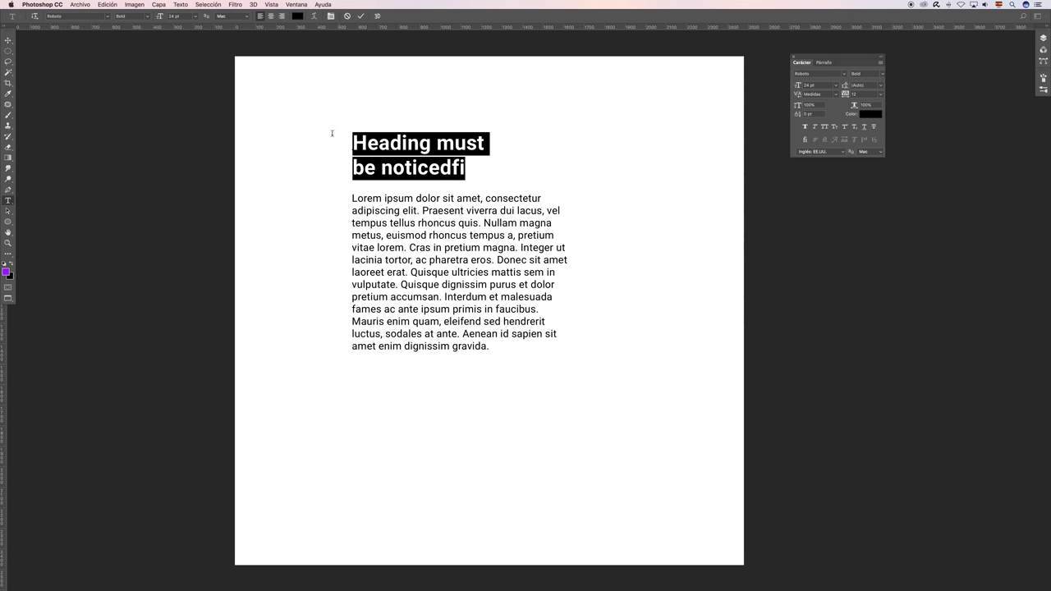
left_click(805, 140)
left_click(806, 140)
left_click(806, 139)
left_click(806, 140)
left_click(821, 151)
left_click(590, 194)
In the Paragraph settings, try center and right alignment on the heading, then return it to left-aligned
left_click(823, 62)
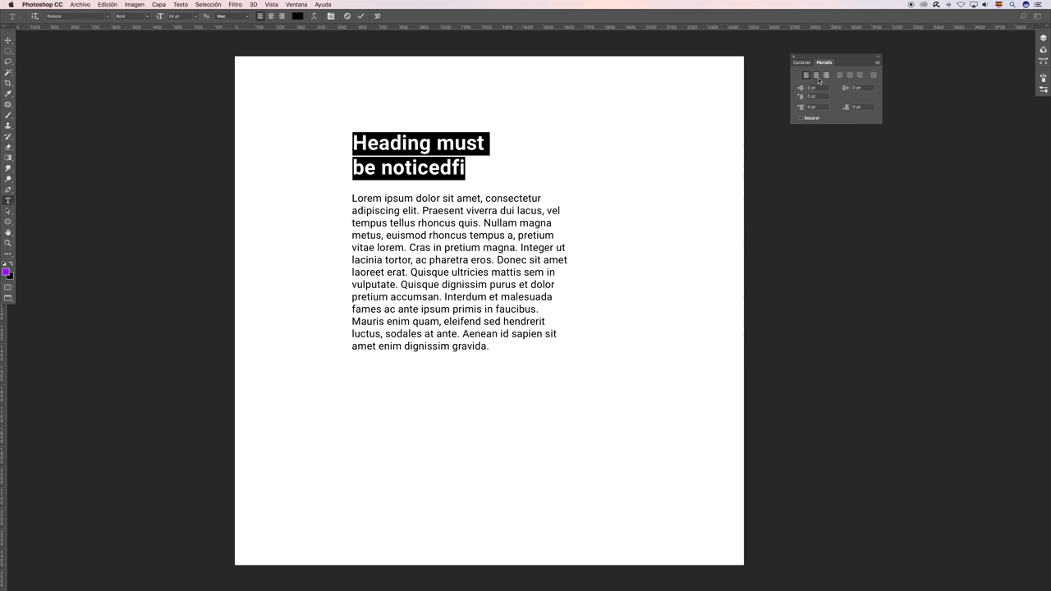
left_click(816, 75)
left_click(826, 76)
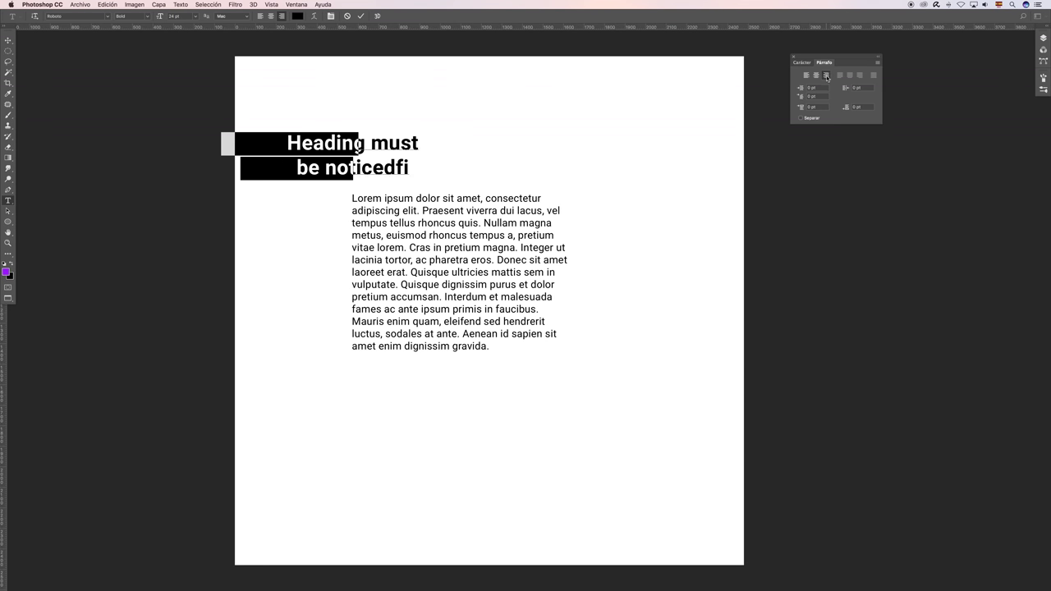
left_click(806, 75)
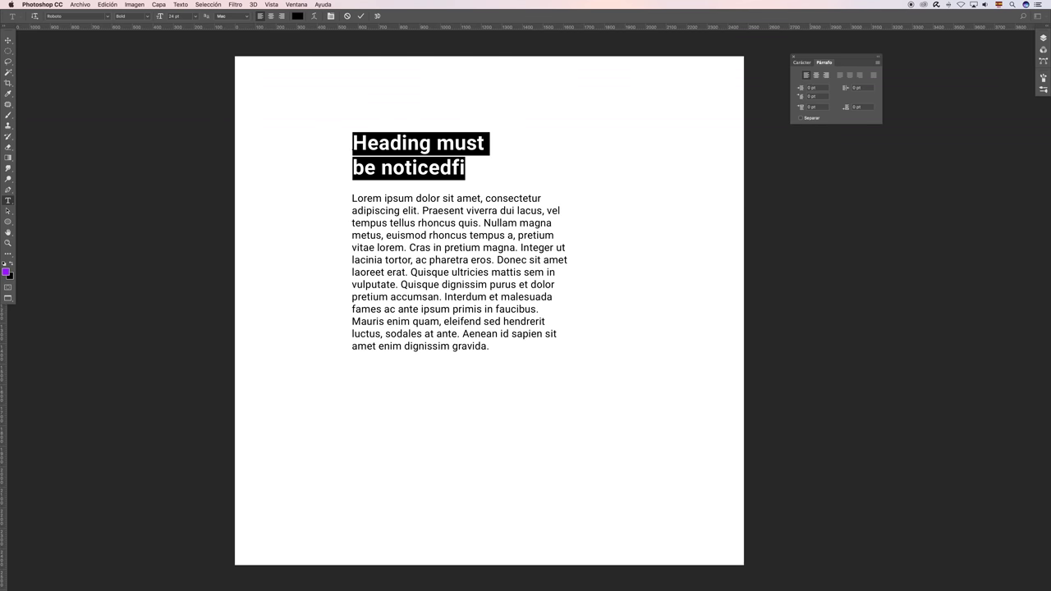
Try heading left indents of 0,35 pt and about 11 pt, then reset it to 0 pt
type("0,35")
key("Return")
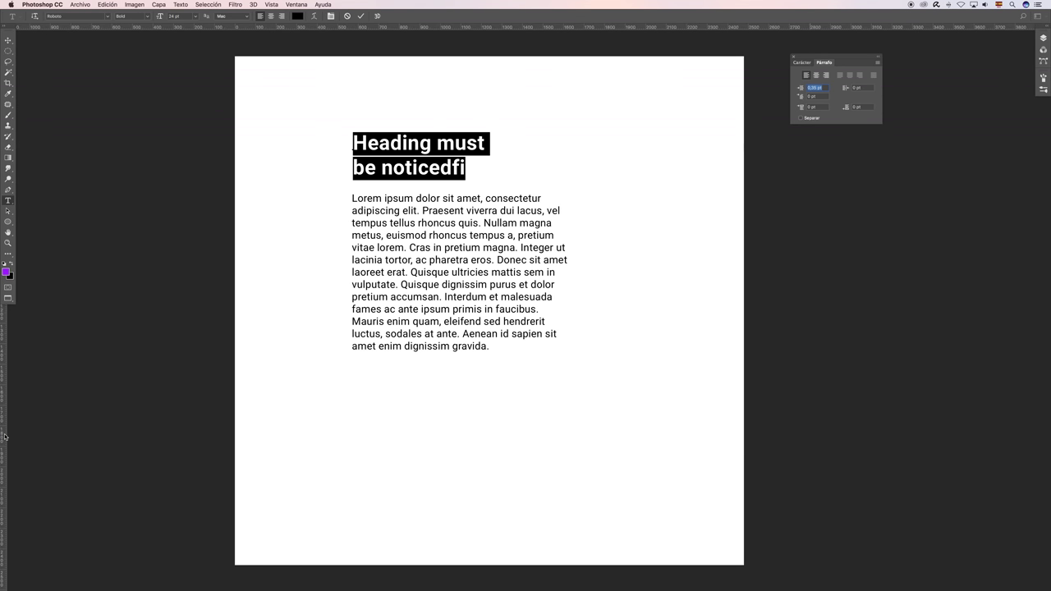
key("shift+Up")
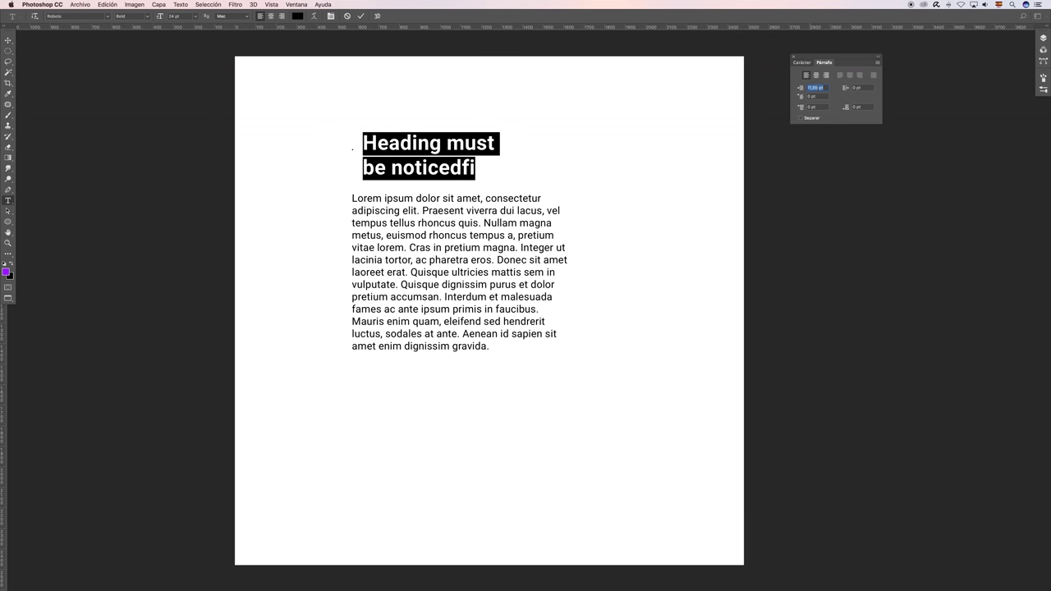
type("0")
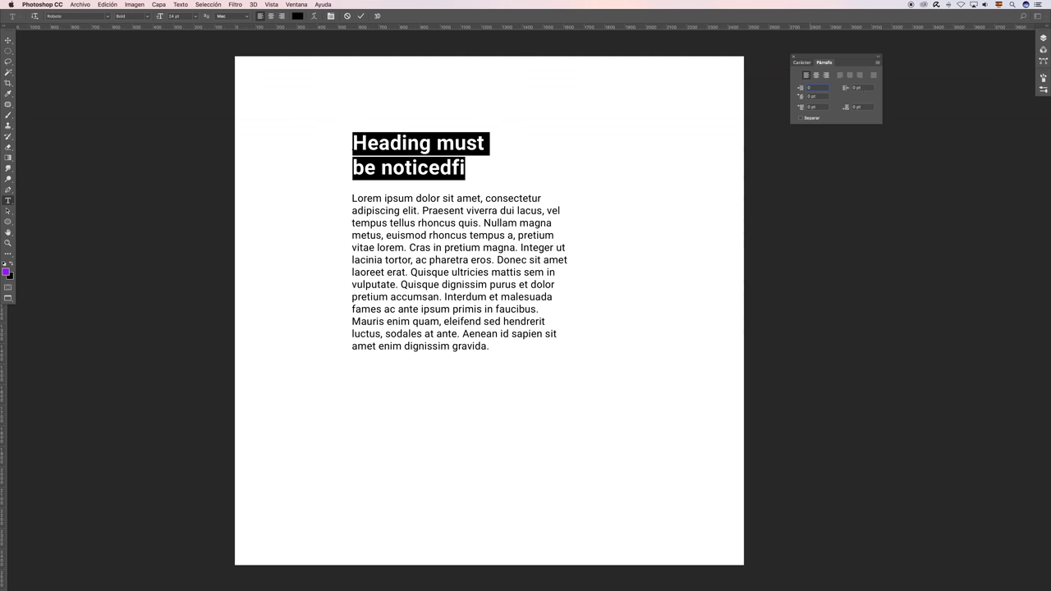
key("Tab")
Commit the heading, then narrow the body text box, turning Hyphenate on and back off
left_click(361, 16)
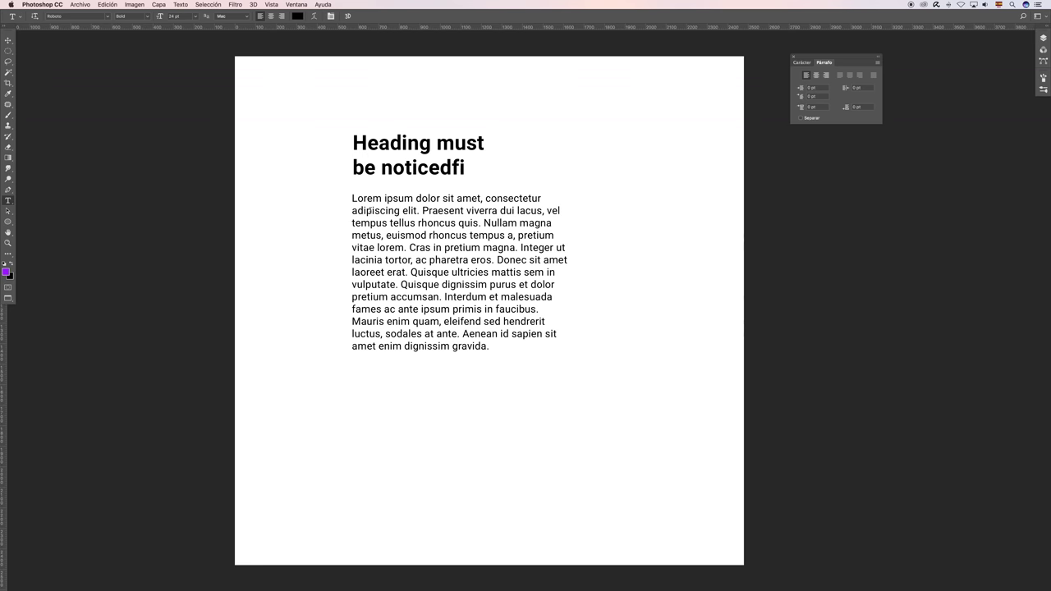
left_click_drag(352, 198, 560, 365)
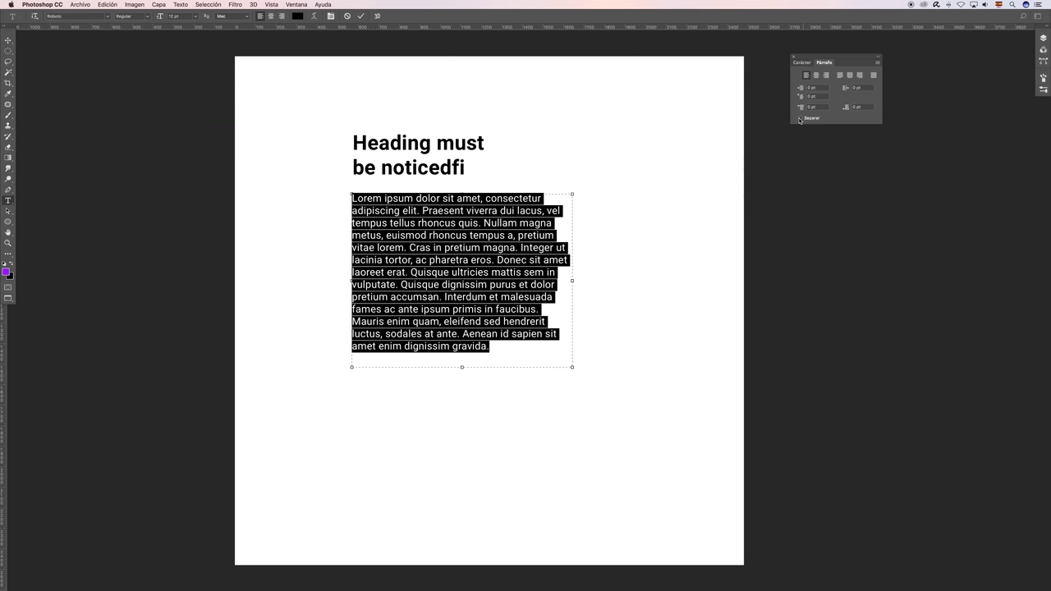
left_click(801, 118)
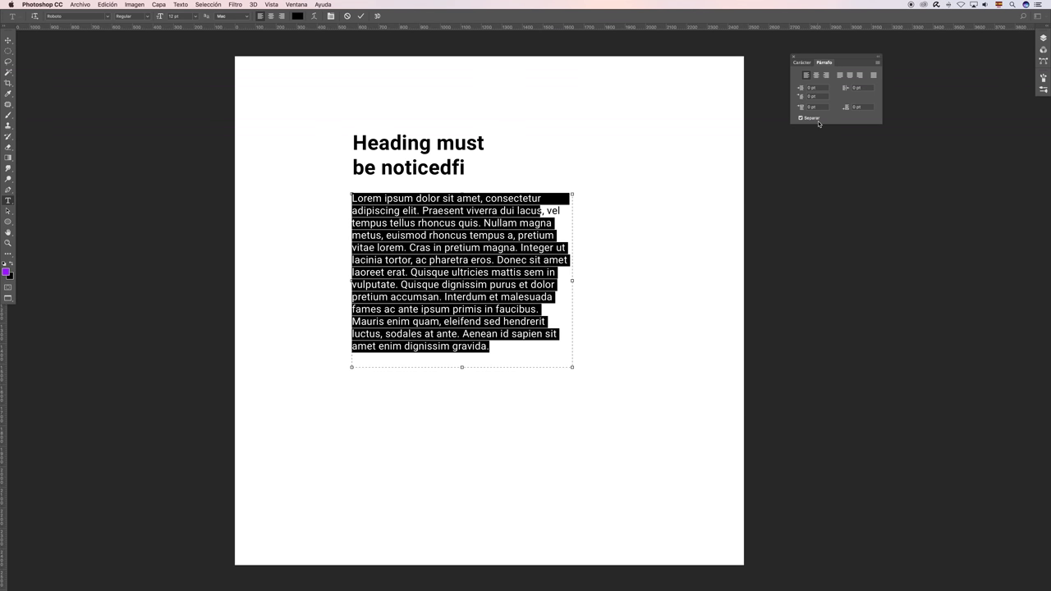
left_click_drag(572, 281, 537, 281)
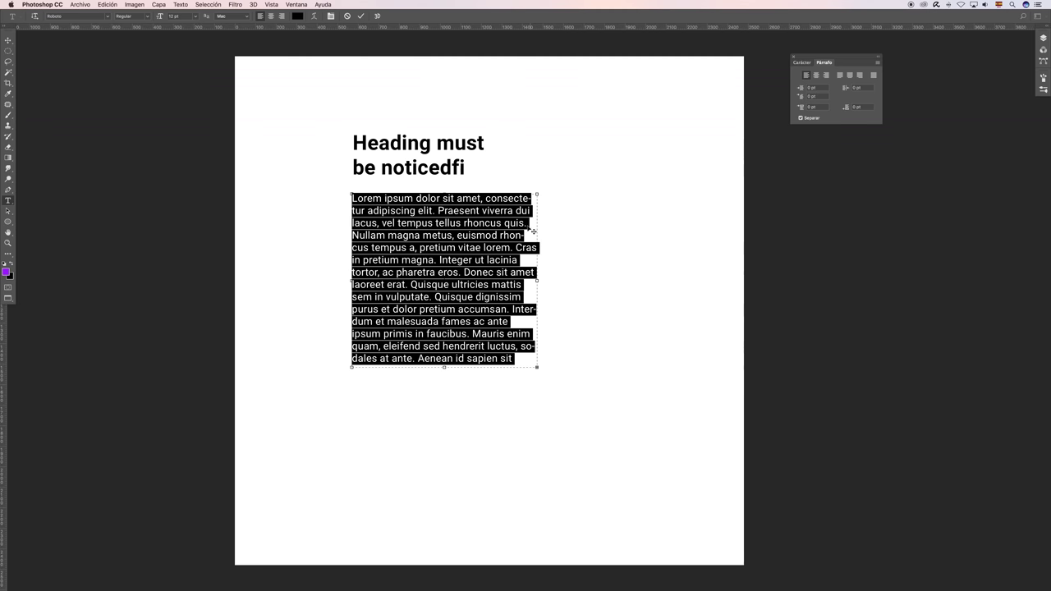
left_click(802, 118)
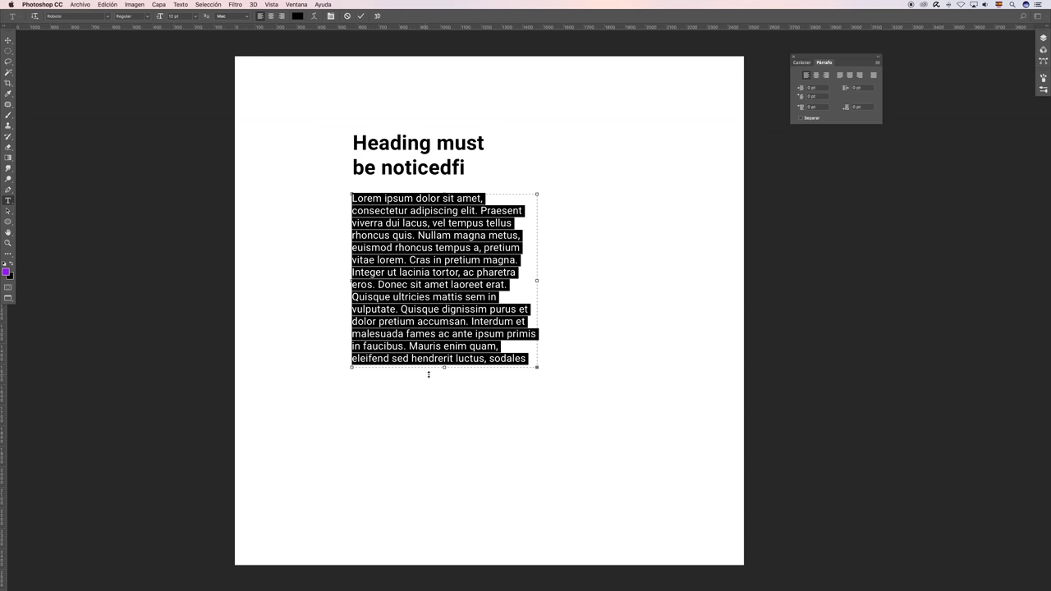
Resize the body text box's height so every line through 'dignissim gravida.' shows, and commit
mouse_move(445, 371)
left_mouse_down()
mouse_move(444, 359)
mouse_move(443, 443)
mouse_move(444, 402)
left_mouse_up()
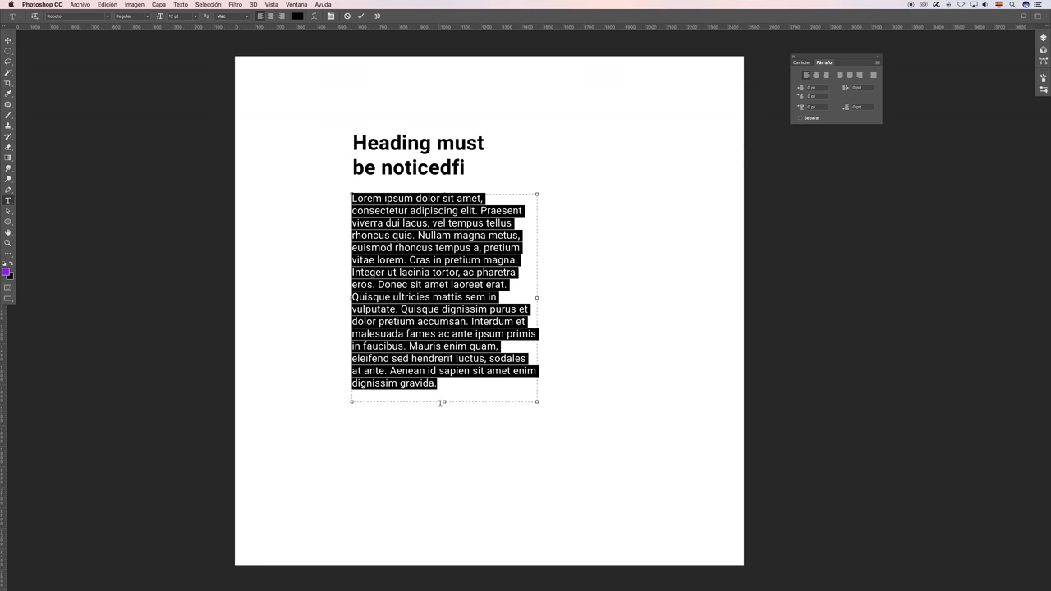
left_click_drag(445, 394, 444, 354)
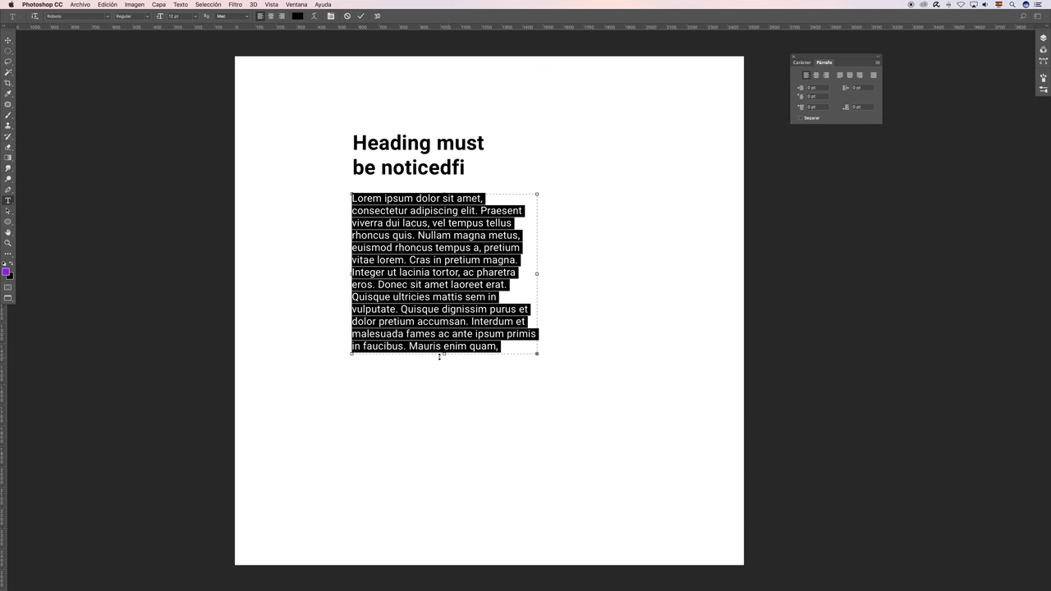
mouse_move(444, 356)
left_mouse_down()
mouse_move(447, 431)
mouse_move(447, 395)
mouse_move(444, 410)
left_mouse_up()
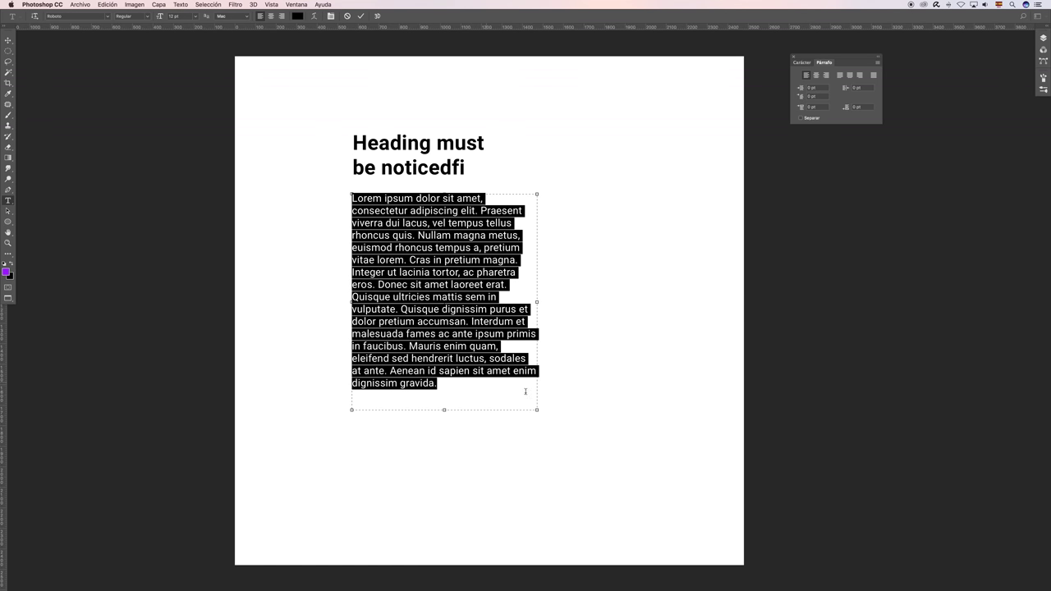
left_click(360, 17)
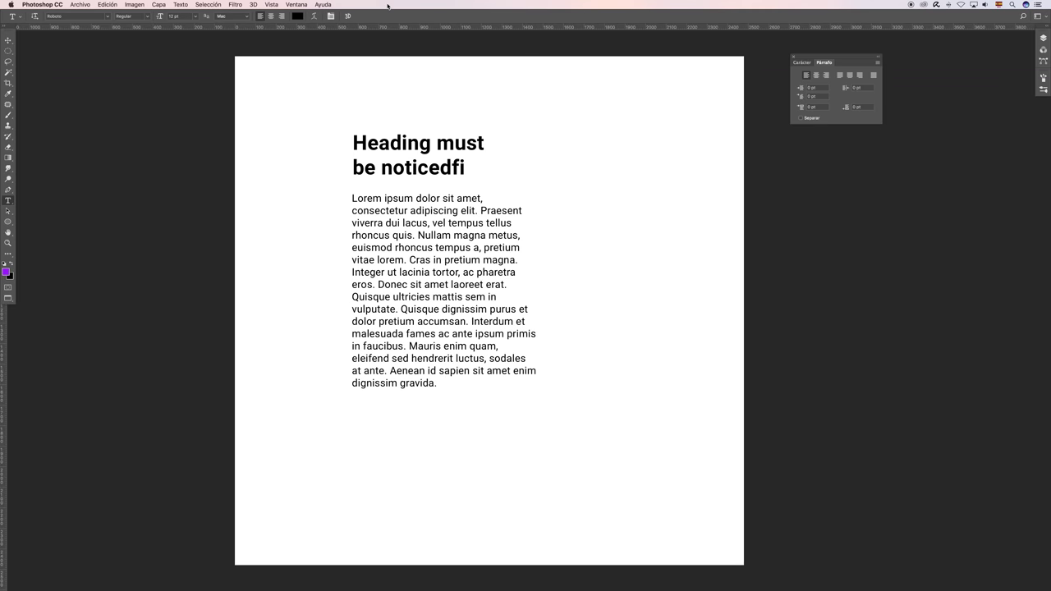
With the Vertical Type Tool, shift both heading lines right and down toward the body, then commit
left_click(802, 62)
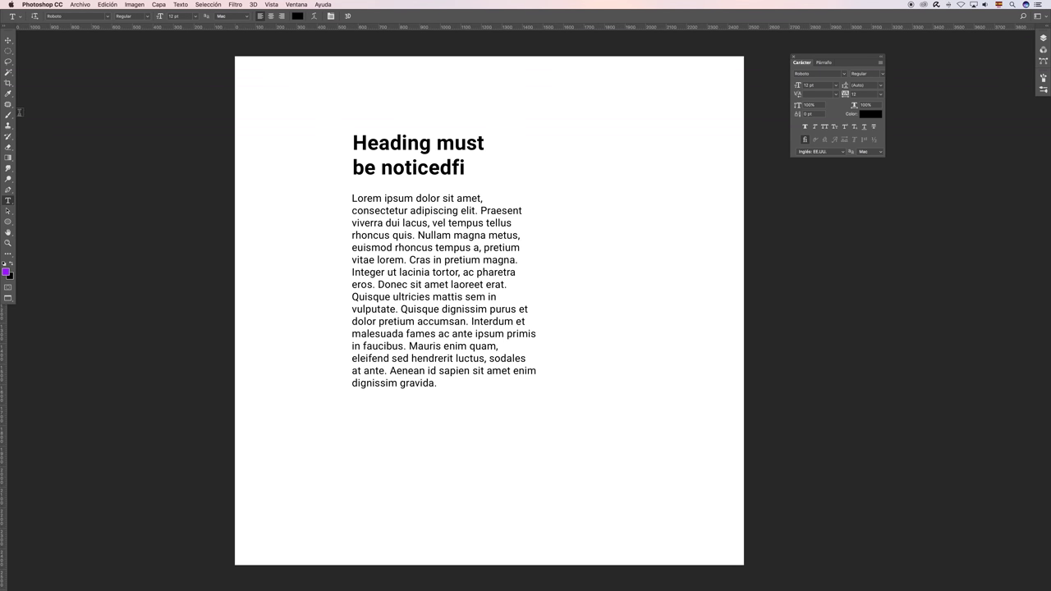
left_click(8, 200)
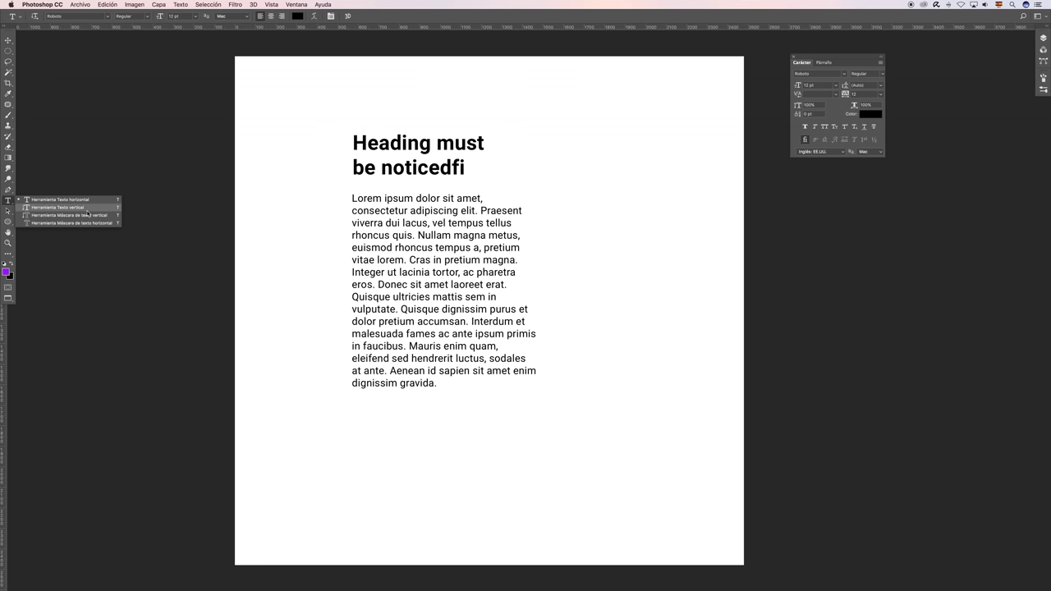
left_click(86, 208)
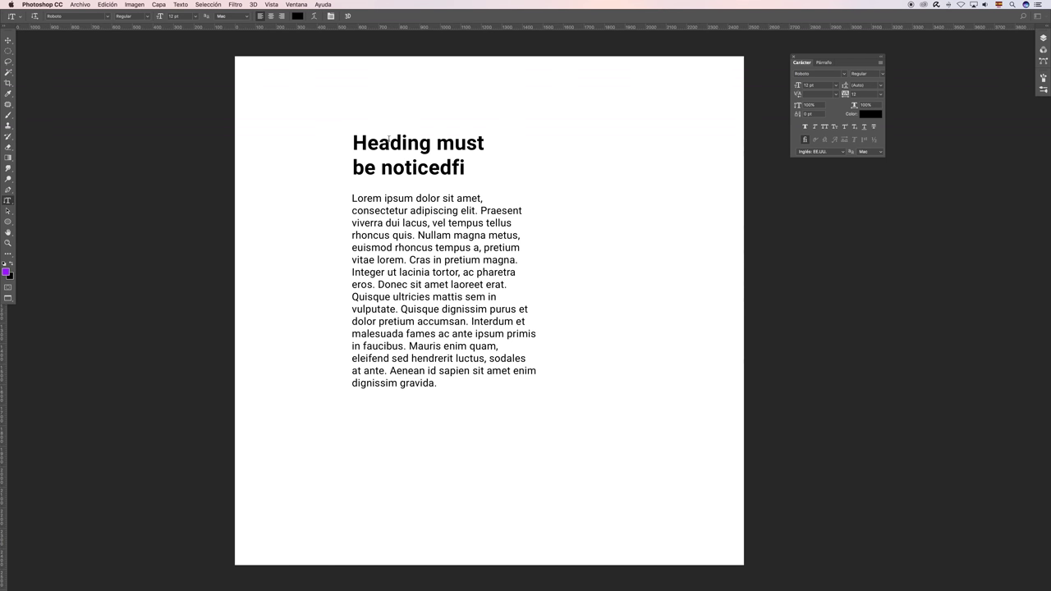
mouse_move(354, 143)
left_mouse_down()
mouse_move(434, 143)
mouse_move(464, 168)
left_mouse_up()
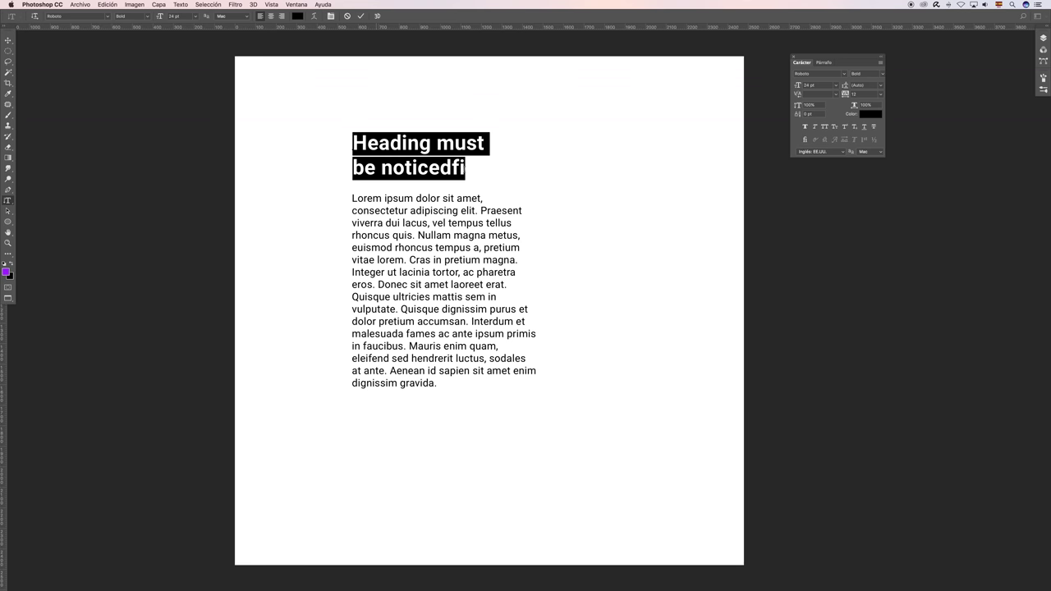
left_click_drag(368, 202, 383, 209)
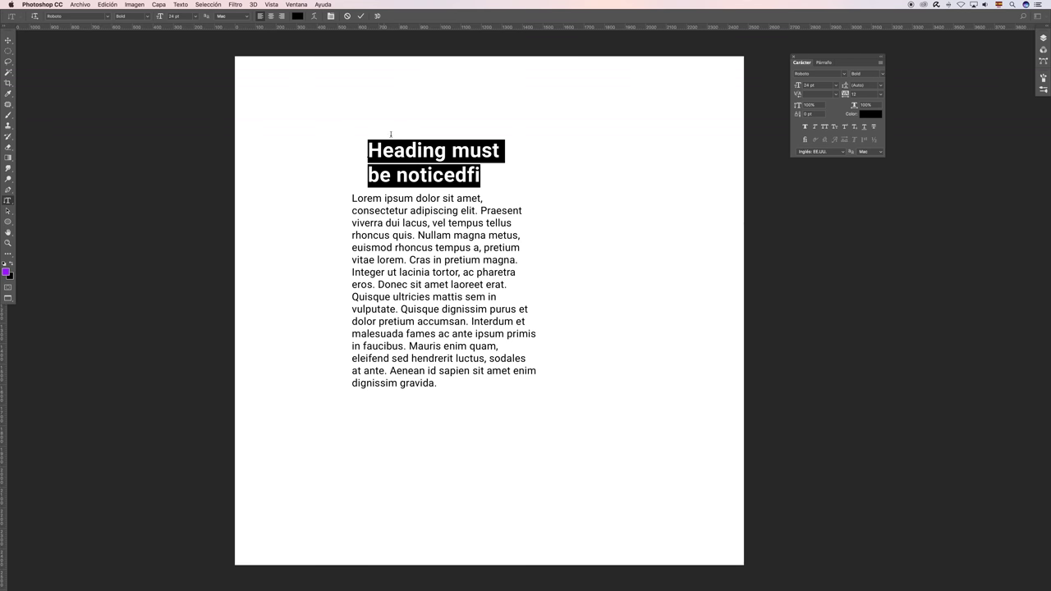
left_click(362, 16)
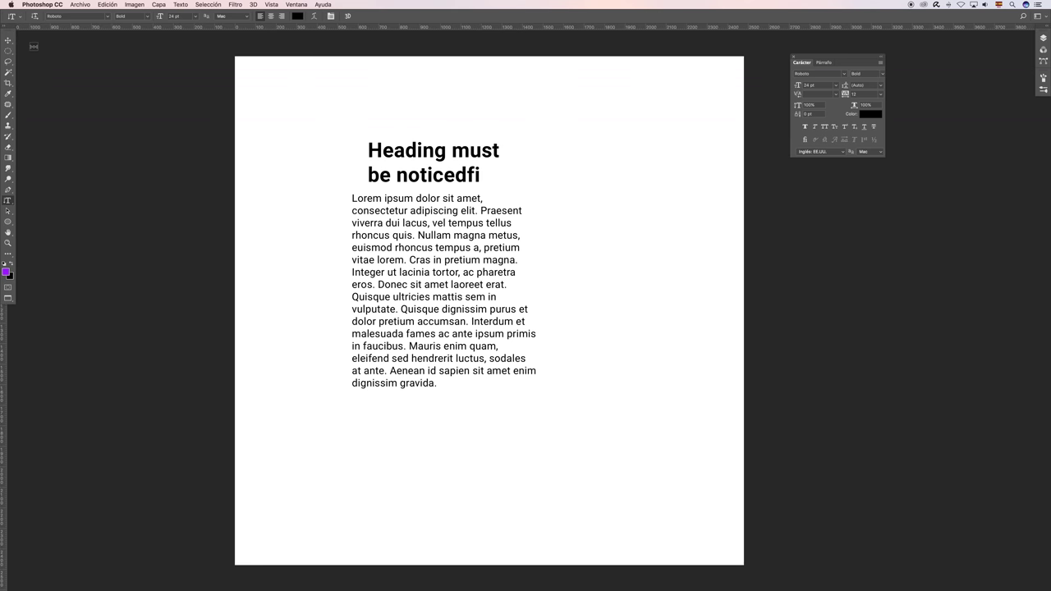